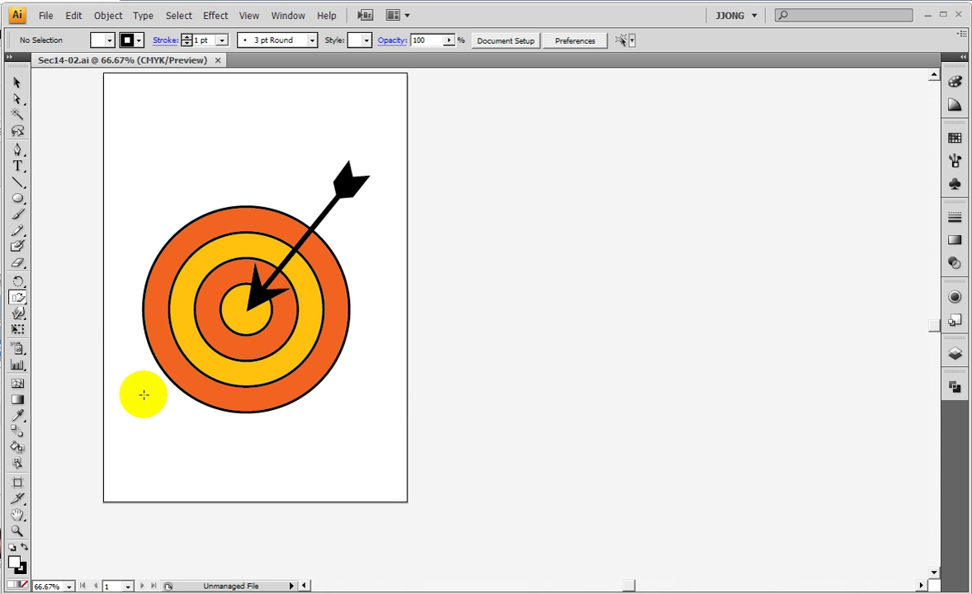
# Select the Ellipse tool for drawing circles.
pyautogui.click(17, 200)
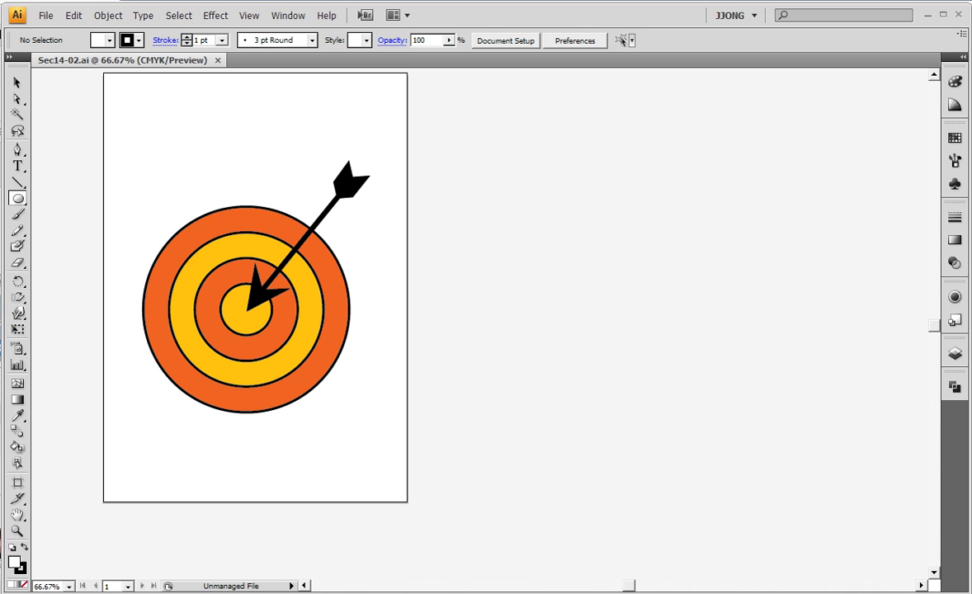
# Draw an orange-filled circle right of the target and nudge it slightly left.
pyautogui.click(955, 138)
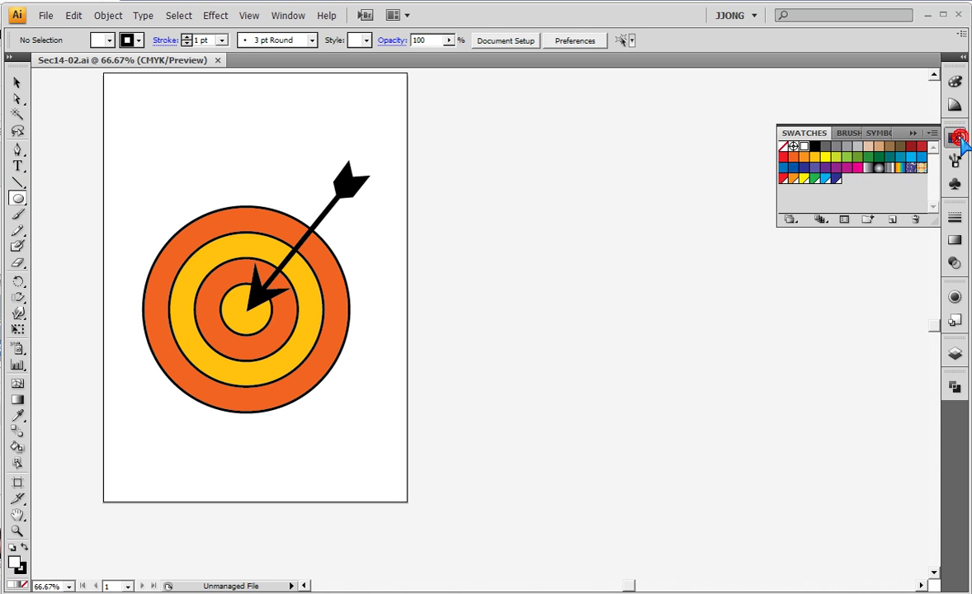
pyautogui.click(793, 156)
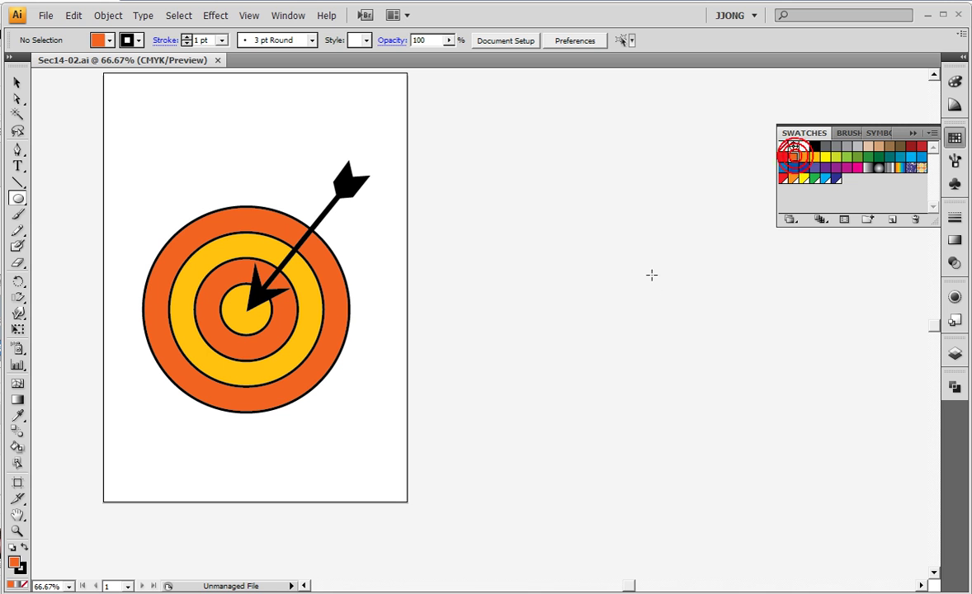
pyautogui.moveTo(629, 299)
pyautogui.mouseDown()
pyautogui.moveTo(721, 425)
pyautogui.moveTo(701, 401)
pyautogui.mouseUp()
pyautogui.moveTo(642, 355); pyautogui.dragTo(629, 337)
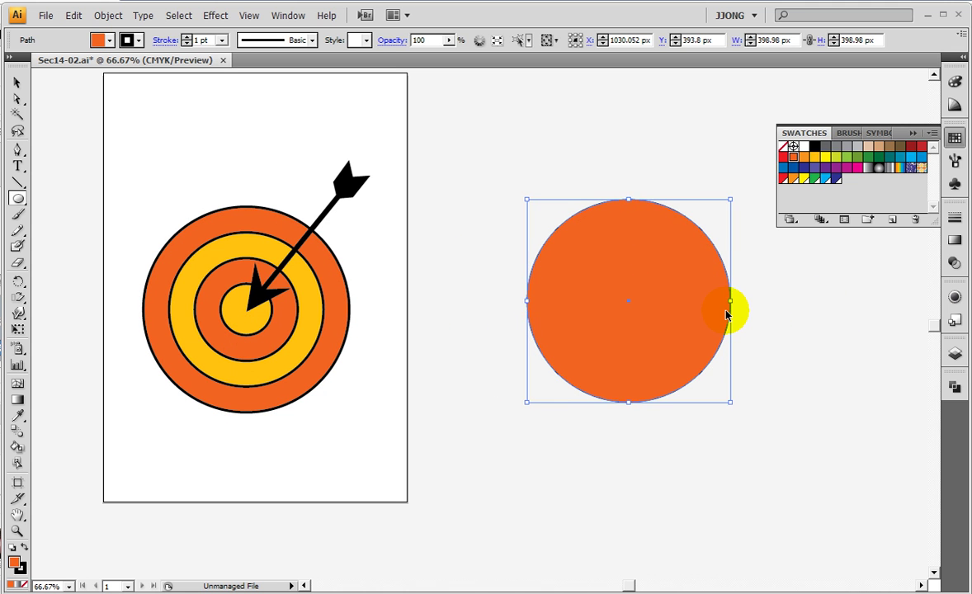
pyautogui.press('Left')
pyautogui.press('Left')
pyautogui.press('Left')
pyautogui.press('Left')
pyautogui.press('Left')
pyautogui.press('Left')
pyautogui.press('Left')
pyautogui.press('Left')
pyautogui.press('Left')
pyautogui.press('Left')
pyautogui.press('Left')
pyautogui.press('Left')
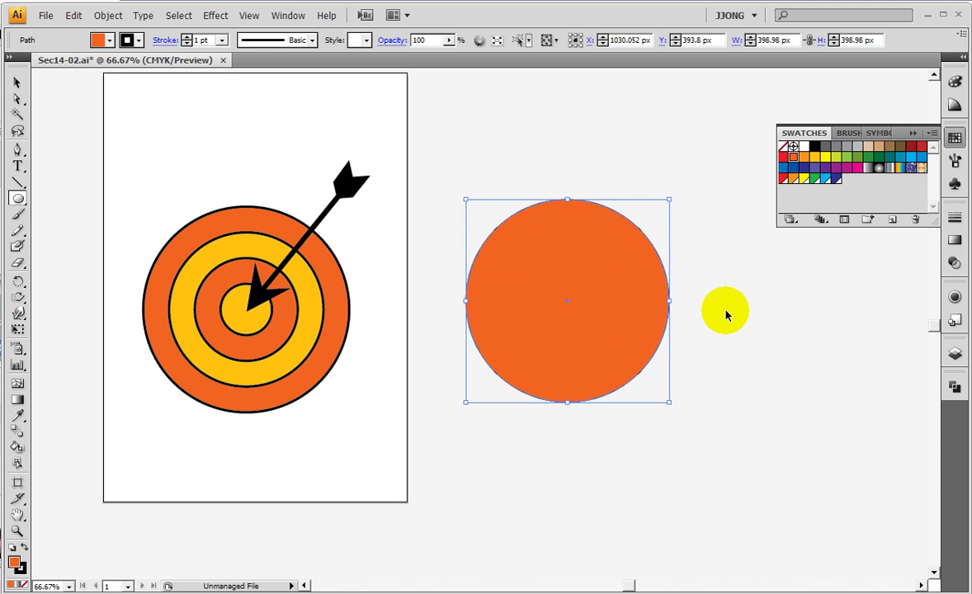
pyautogui.press('Left')
pyautogui.press('Left')
pyautogui.press('Left')
pyautogui.press('Left')
pyautogui.press('Left')
pyautogui.press('Left')
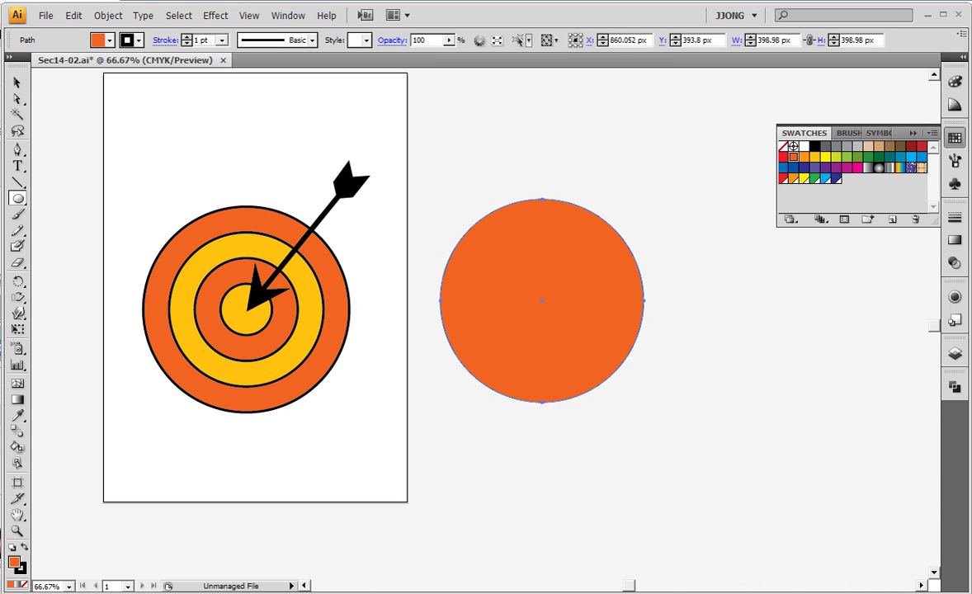
# Give the orange circle a 5 pt stroke weight.
pyautogui.click(955, 216)
pyautogui.click(879, 230)
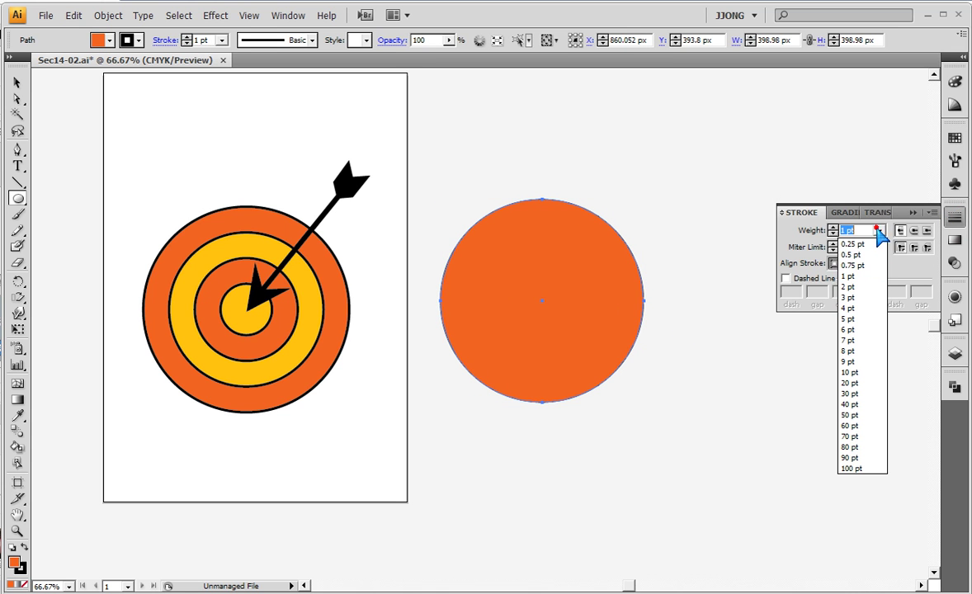
pyautogui.click(873, 320)
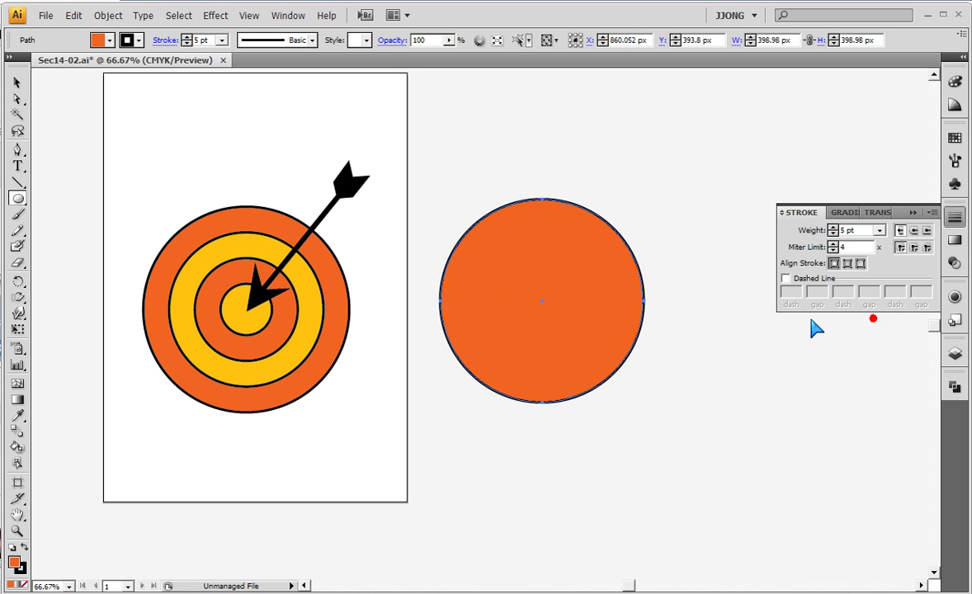
pyautogui.click(533, 421)
# Shift the orange circle slightly and choose the Rotate tool.
pyautogui.moveTo(540, 362); pyautogui.dragTo(536, 368)
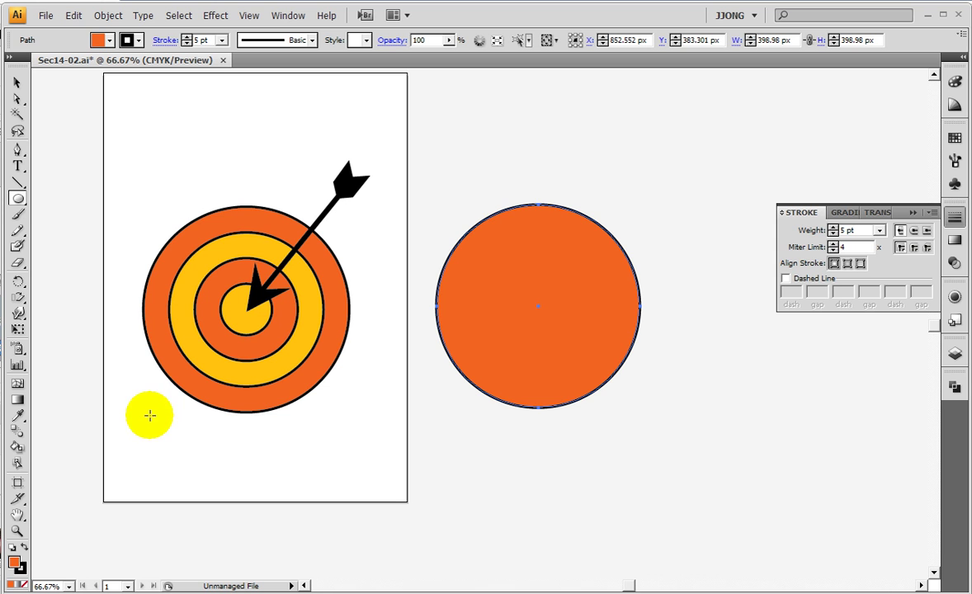
pyautogui.click(19, 279)
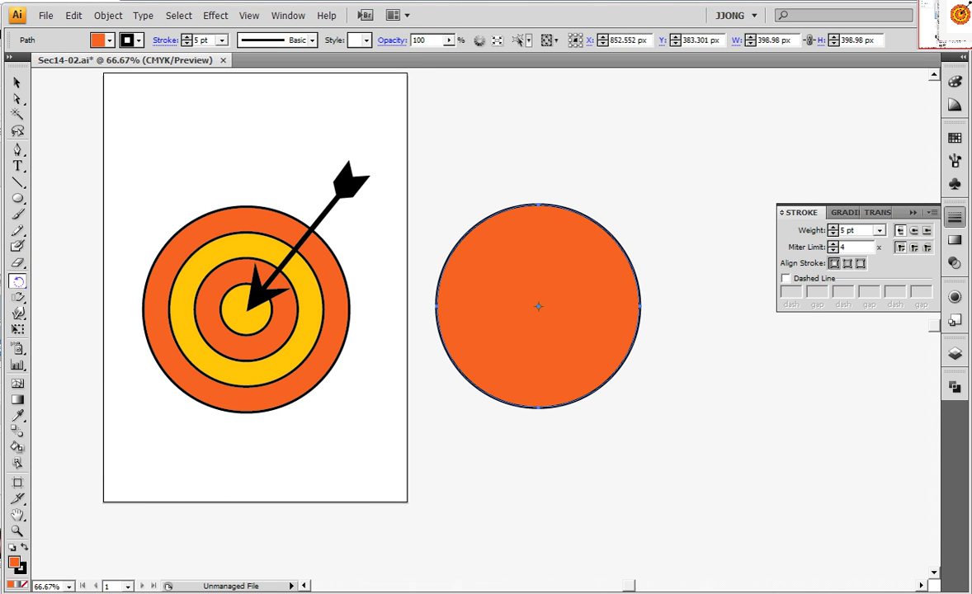
pyautogui.hotkey('alt', 'Tab')
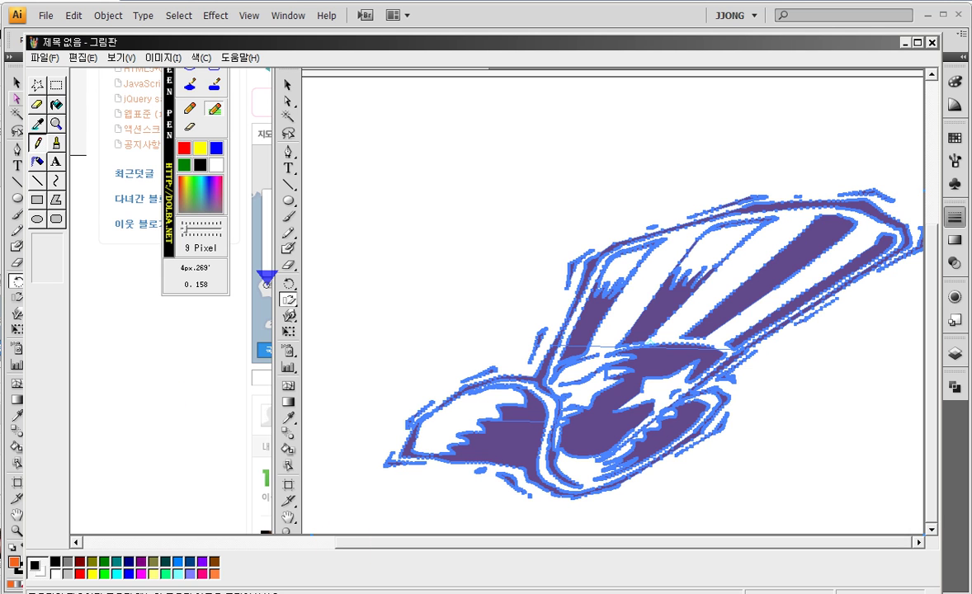
pyautogui.click(57, 124)
pyautogui.click(478, 285)
pyautogui.click(56, 124)
pyautogui.click(495, 261)
pyautogui.hotkey('ctrl', 'v')
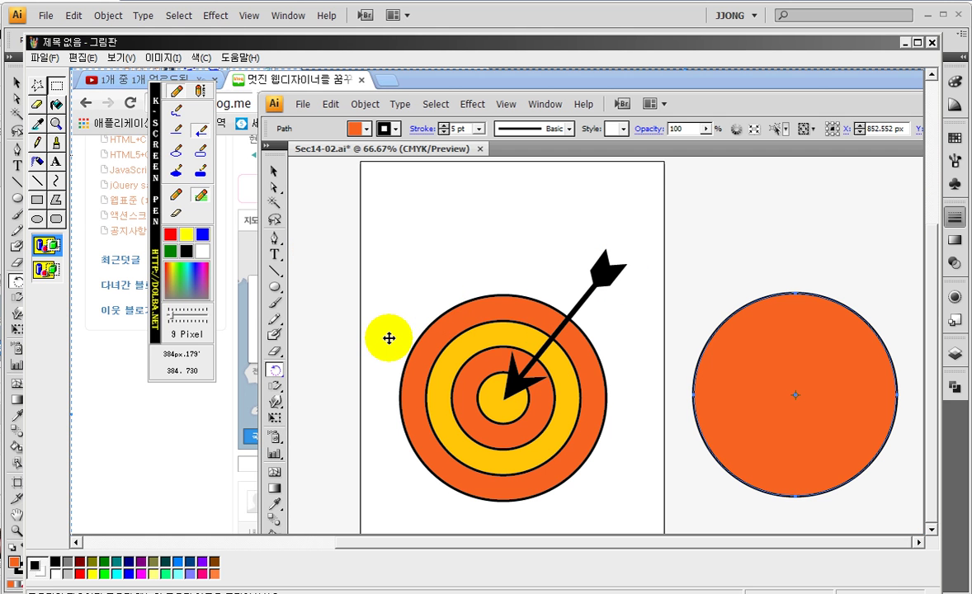
pyautogui.moveTo(389, 339); pyautogui.dragTo(405, 273)
pyautogui.click(56, 123)
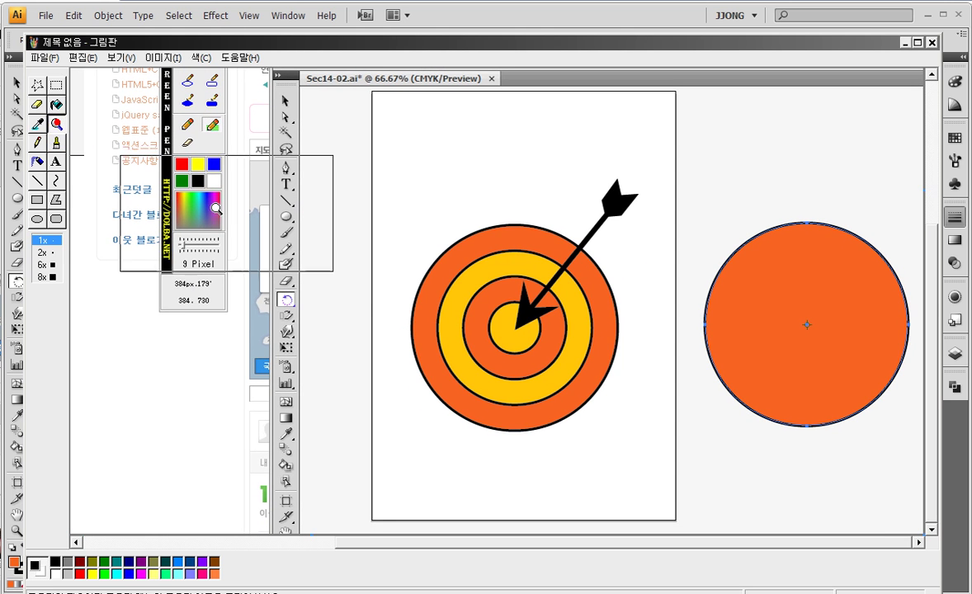
pyautogui.click(279, 299)
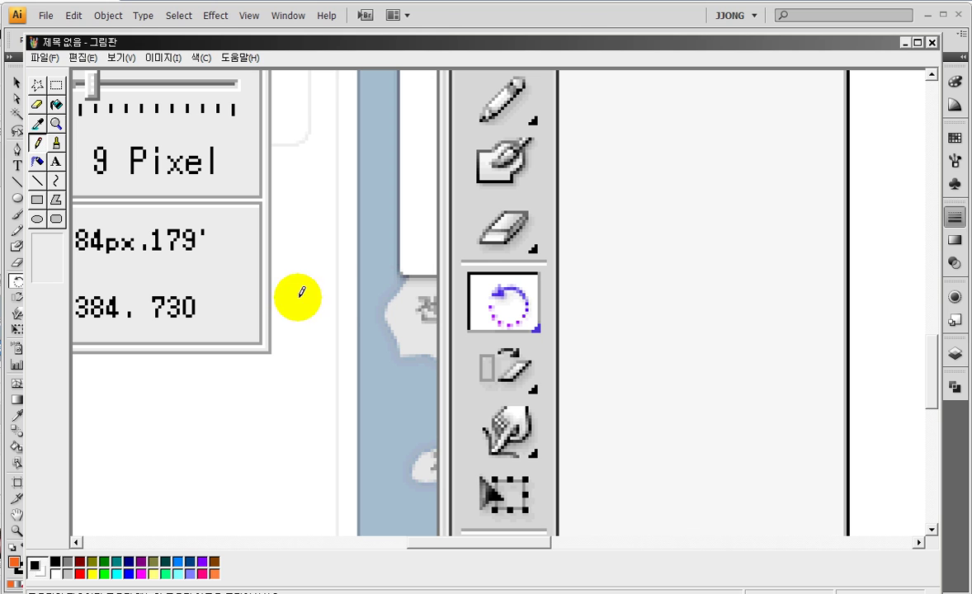
pyautogui.press('Print')
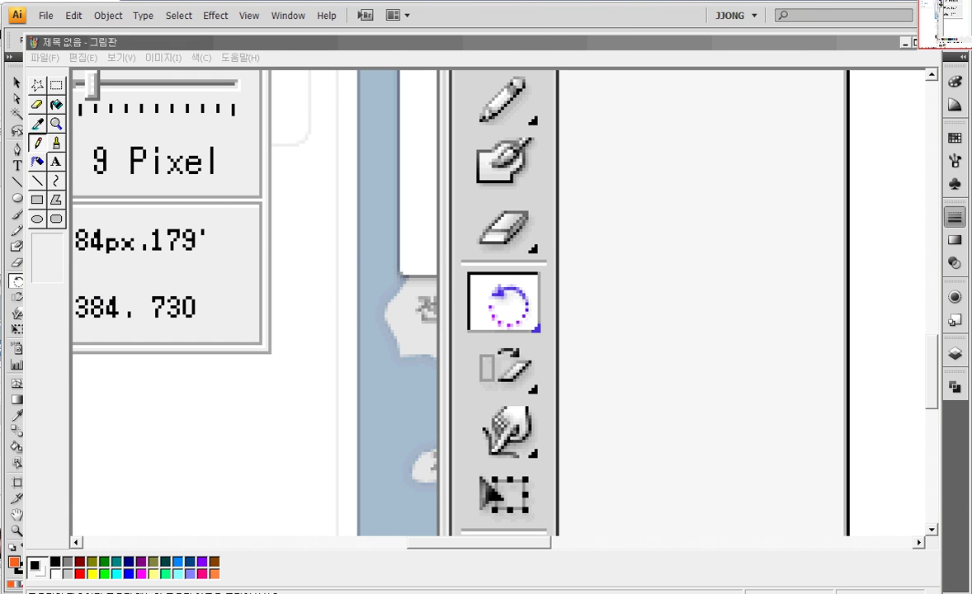
pyautogui.moveTo(431, 252); pyautogui.dragTo(559, 356)
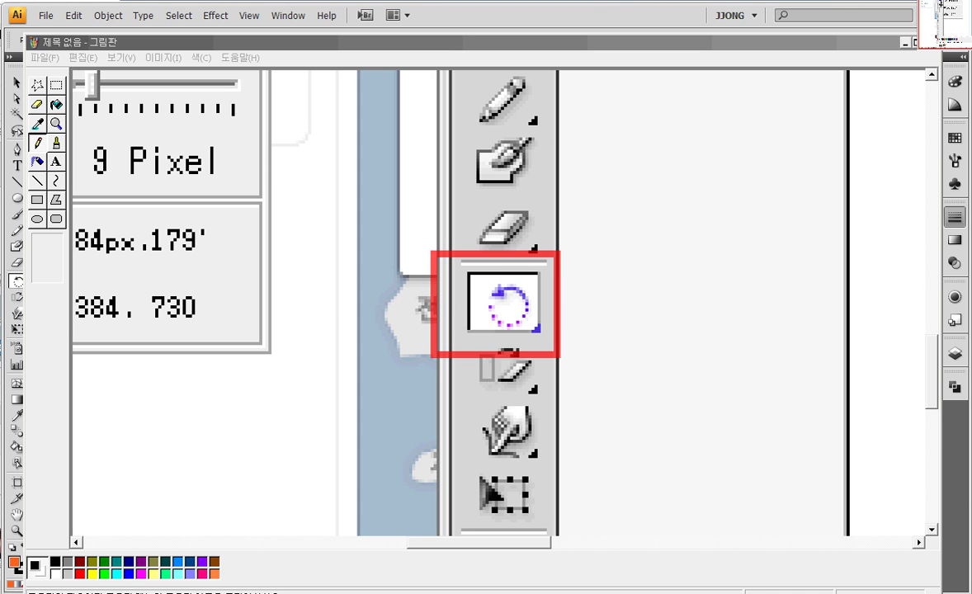
pyautogui.moveTo(661, 191); pyautogui.dragTo(559, 247)
pyautogui.moveTo(397, 151); pyautogui.dragTo(443, 241)
pyautogui.moveTo(315, 257); pyautogui.dragTo(377, 275)
pyautogui.moveTo(348, 434); pyautogui.dragTo(444, 376)
pyautogui.moveTo(608, 451); pyautogui.dragTo(530, 357)
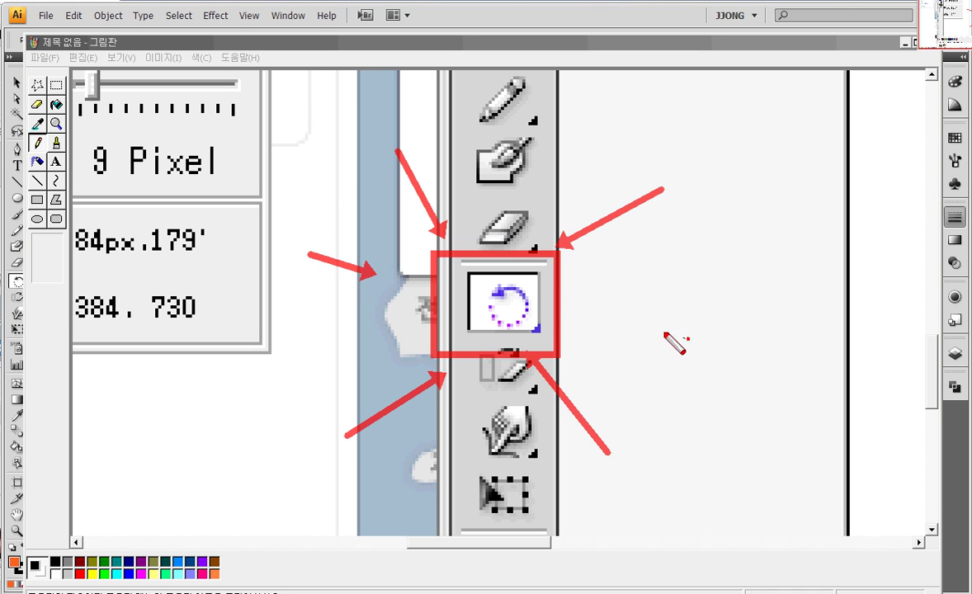
pyautogui.moveTo(691, 339); pyautogui.dragTo(575, 303)
pyautogui.moveTo(526, 101); pyautogui.dragTo(481, 218)
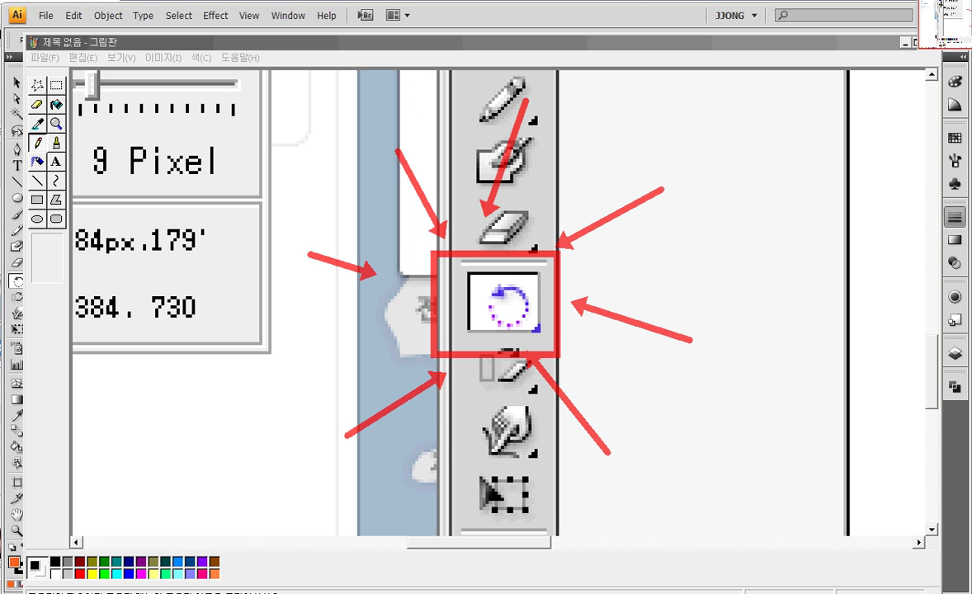
pyautogui.press('Escape')
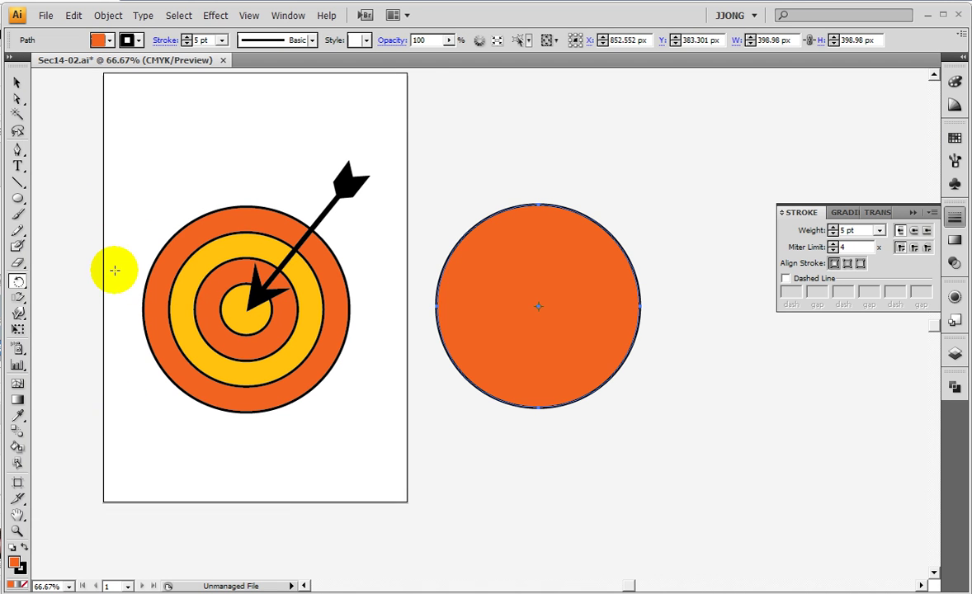
# Cancel the Rotate dialog, leaving the circle unrotated, and switch to the Scale tool.
pyautogui.doubleClick(18, 281)
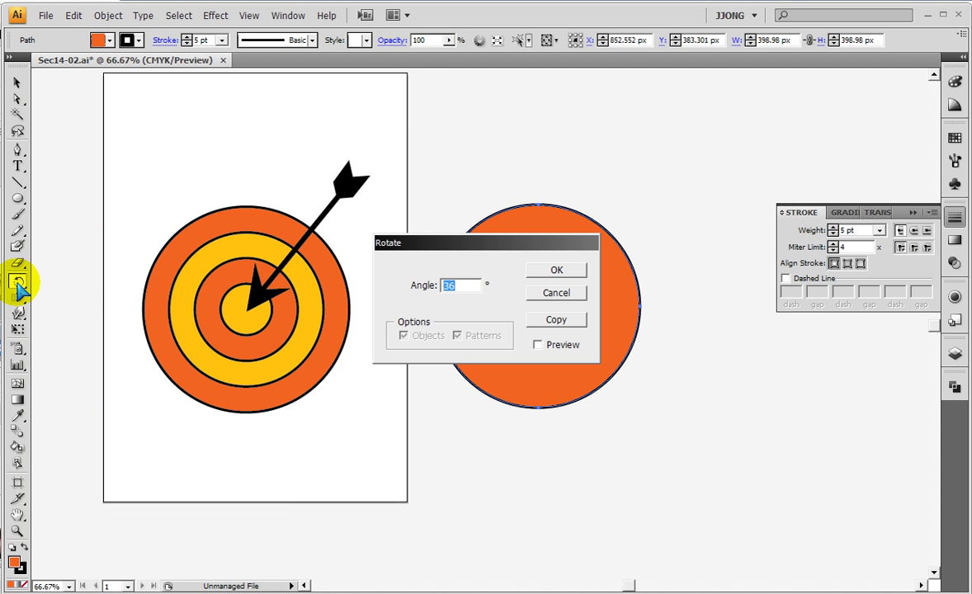
pyautogui.click(565, 291)
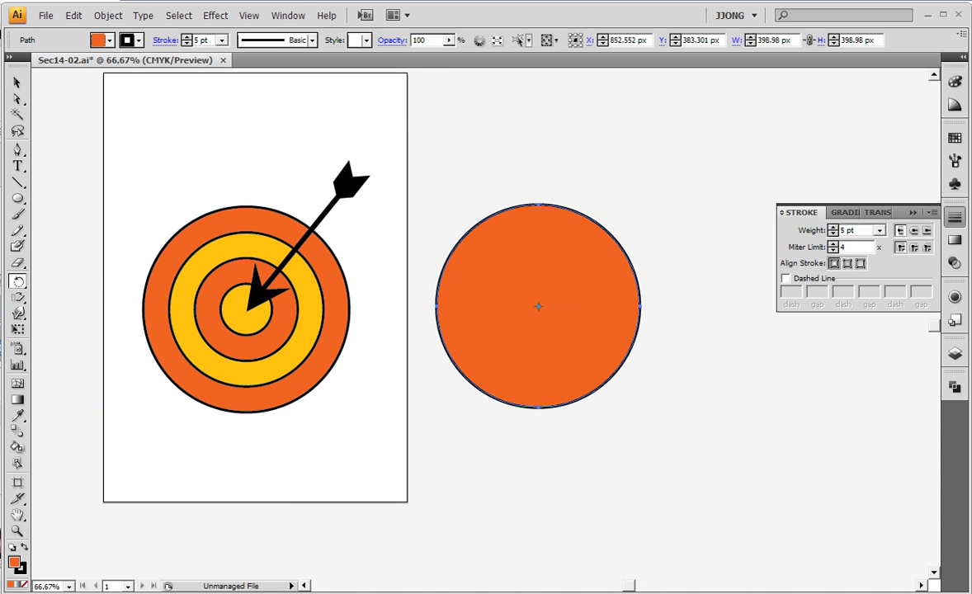
pyautogui.click(18, 298)
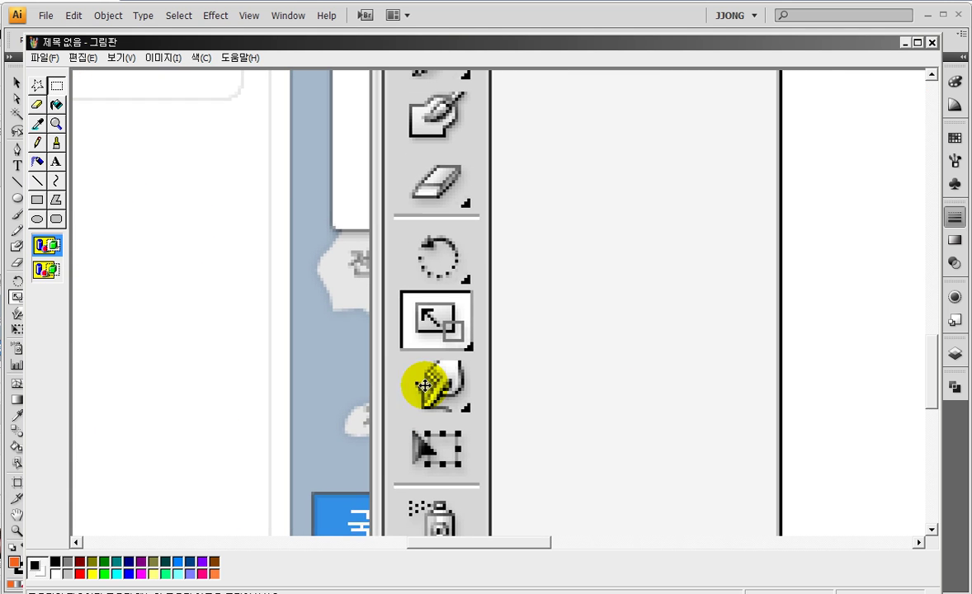
# Draw several nested red rectangles around the magnified Scale tool icon.
pyautogui.click(37, 142)
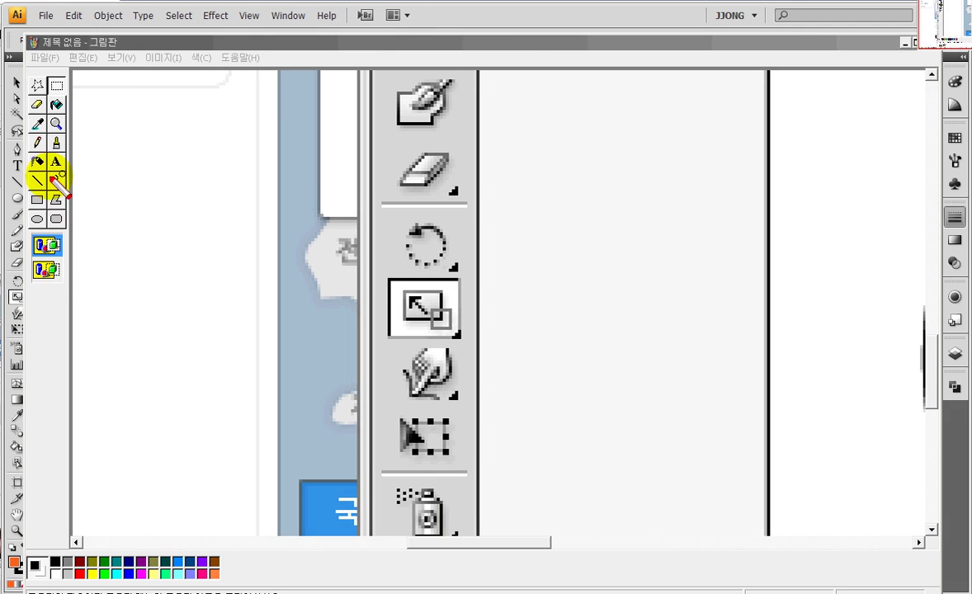
pyautogui.click(309, 269)
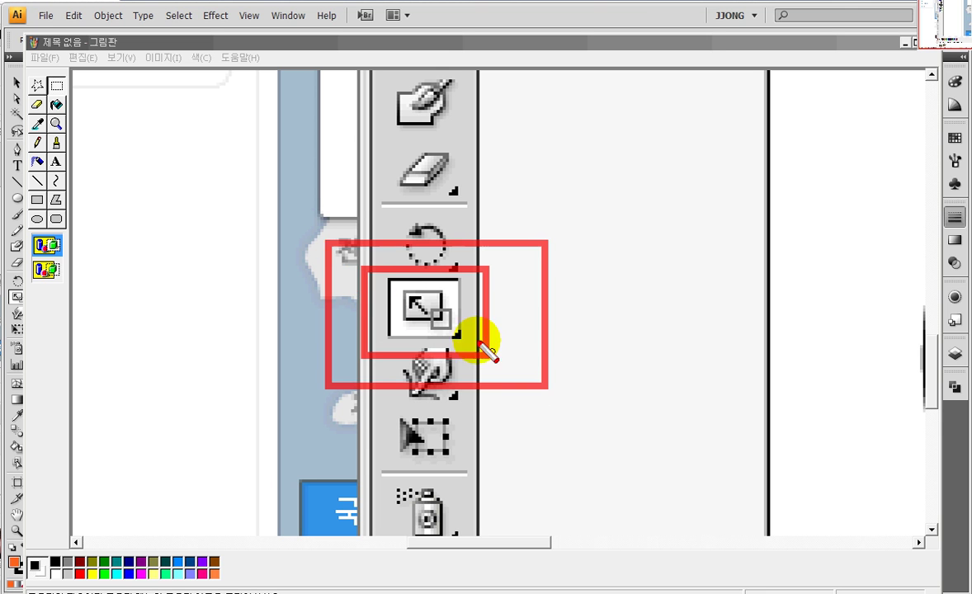
pyautogui.moveTo(266, 209); pyautogui.dragTo(573, 430)
pyautogui.moveTo(361, 259); pyautogui.dragTo(483, 346)
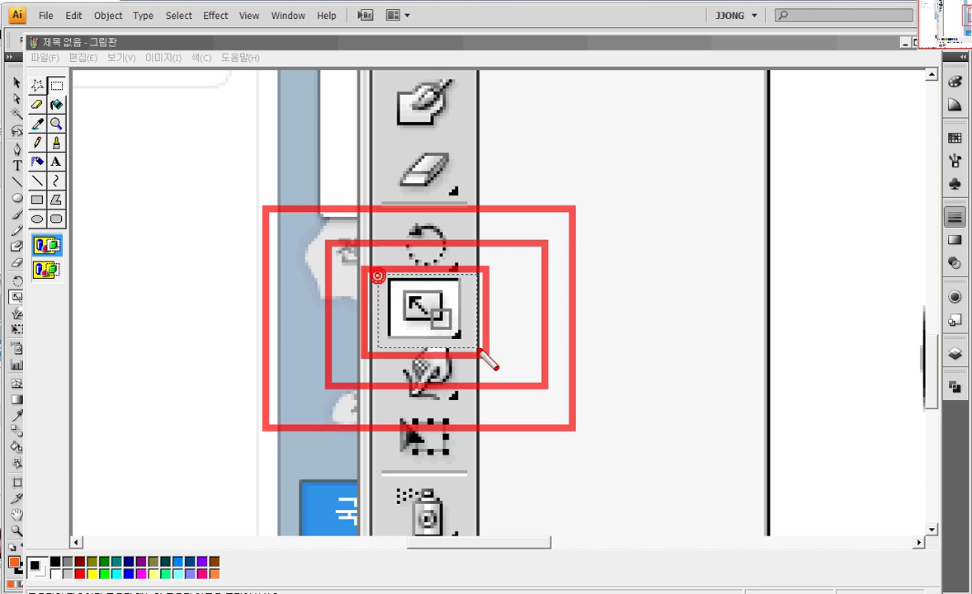
pyautogui.moveTo(236, 205); pyautogui.dragTo(612, 448)
pyautogui.moveTo(282, 232); pyautogui.dragTo(569, 391)
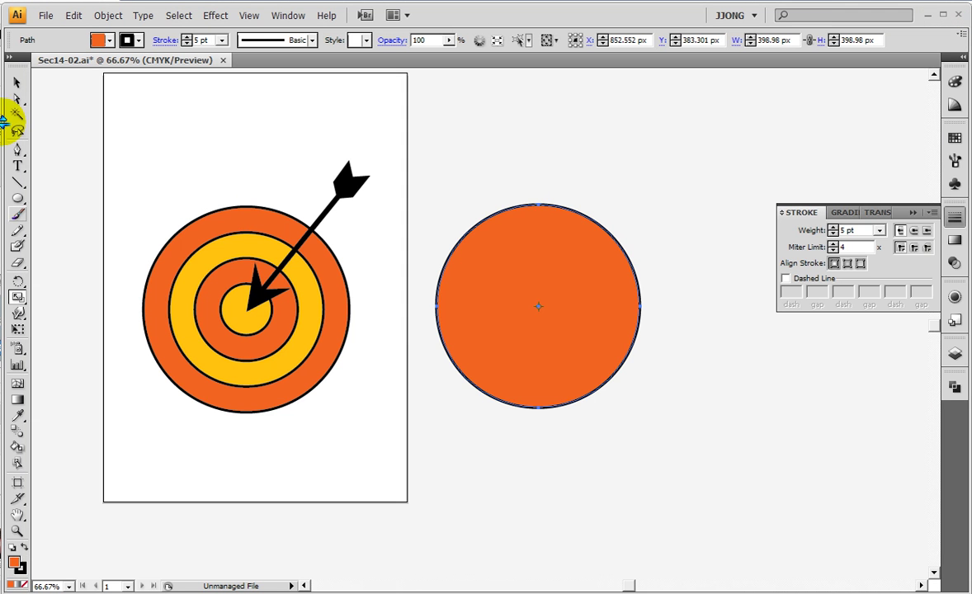
# Make a 70% uniform scaled copy of the orange circle, undo it, and reopen Scale.
pyautogui.doubleClick(17, 296)
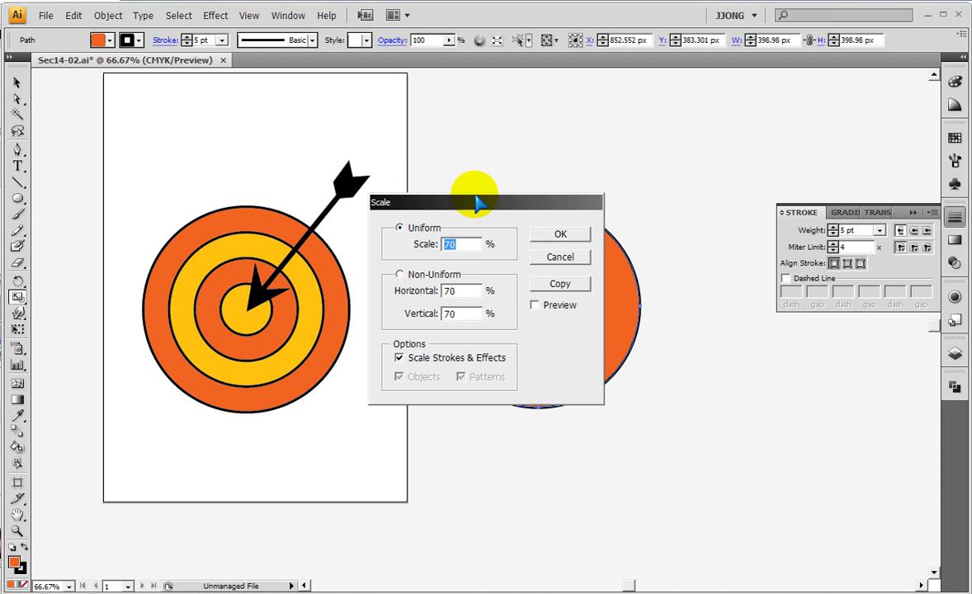
pyautogui.moveTo(404, 221); pyautogui.dragTo(506, 259)
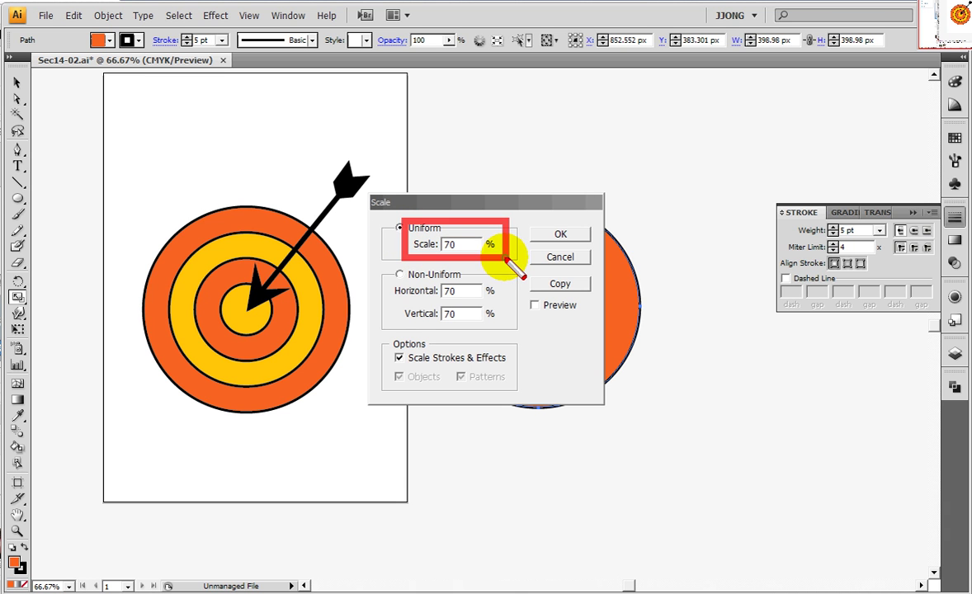
pyautogui.moveTo(521, 272); pyautogui.dragTo(635, 312)
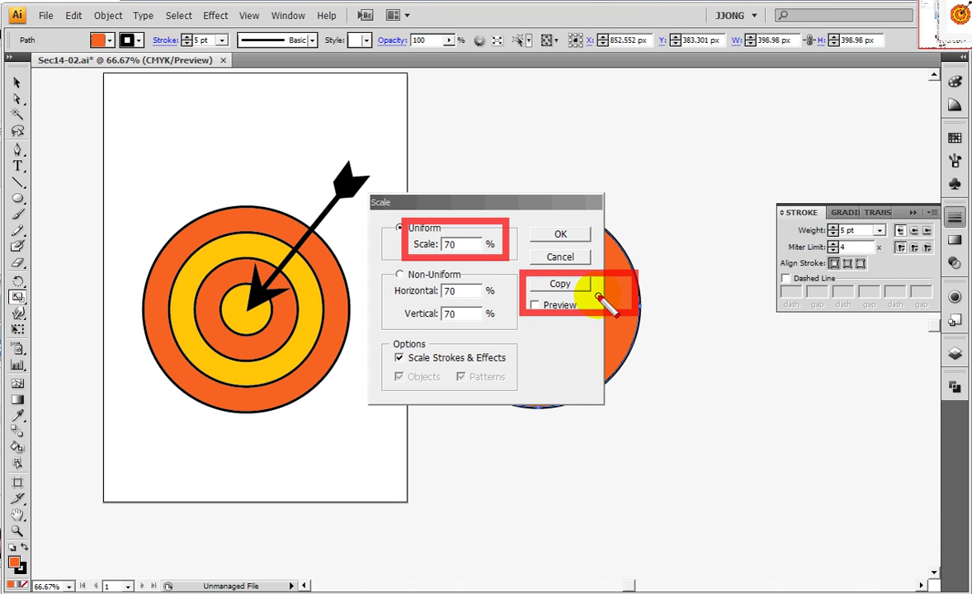
pyautogui.click(467, 245)
pyautogui.write('7')
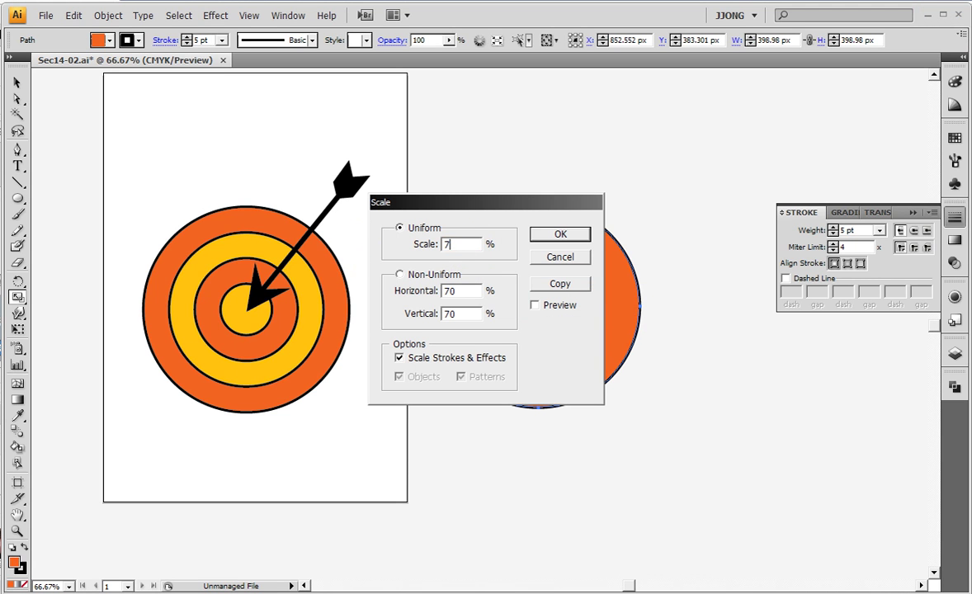
pyautogui.click(560, 285)
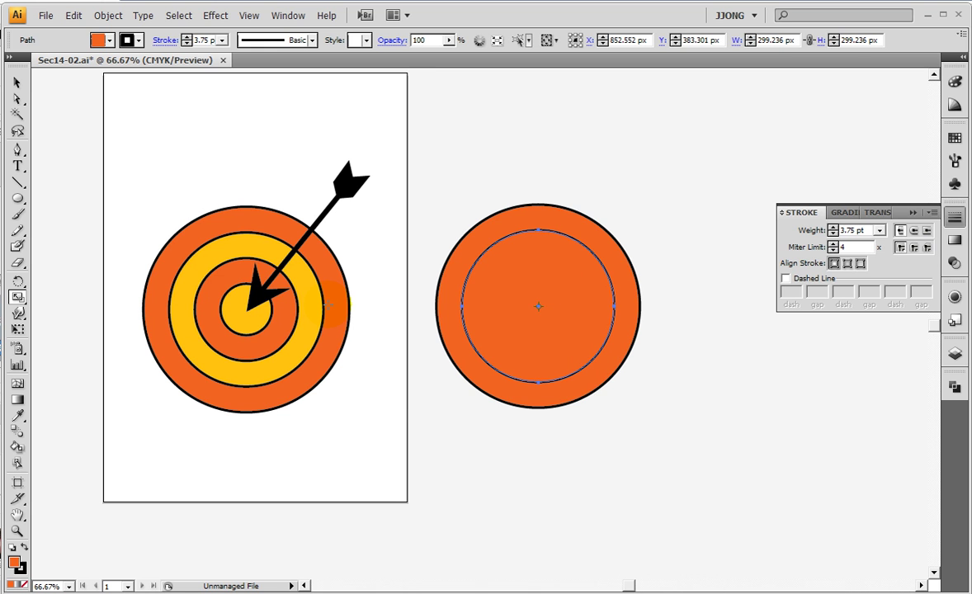
pyautogui.hotkey('ctrl', 'z')
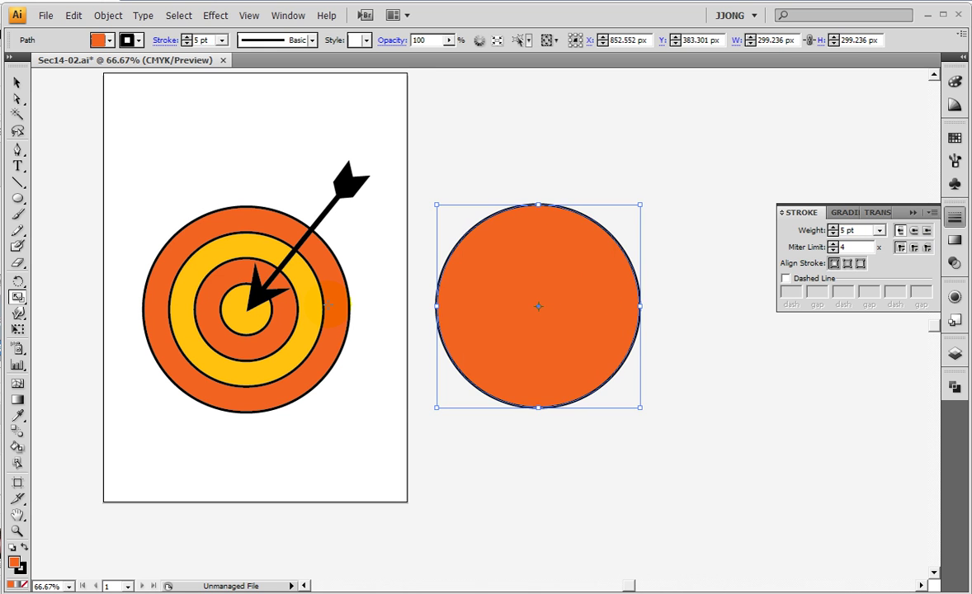
pyautogui.doubleClick(17, 297)
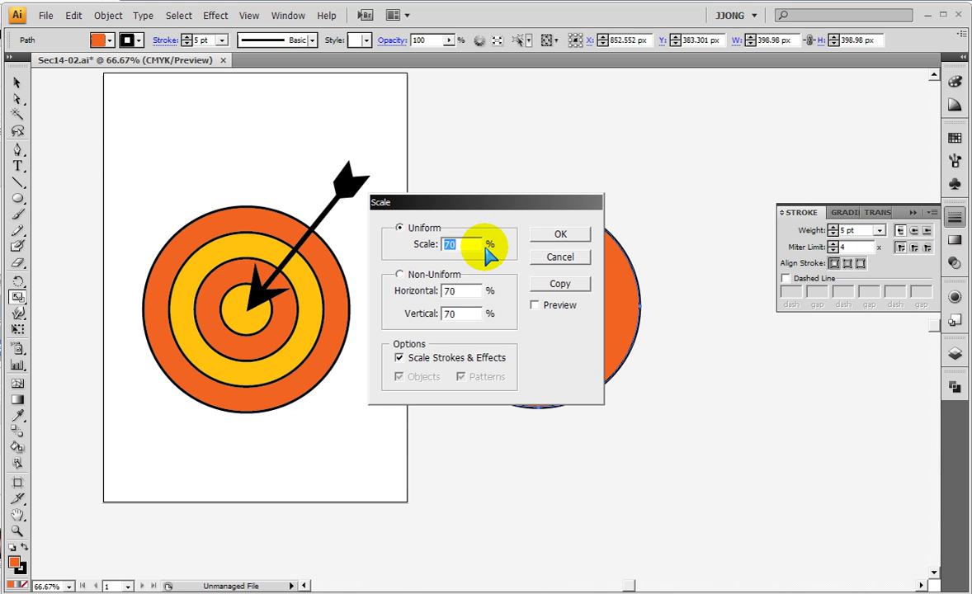
# Enter 75% with Scale Strokes & Effects unchecked, then dismiss the Scale dialog unapplied.
pyautogui.write('75')
pyautogui.press('Tab')
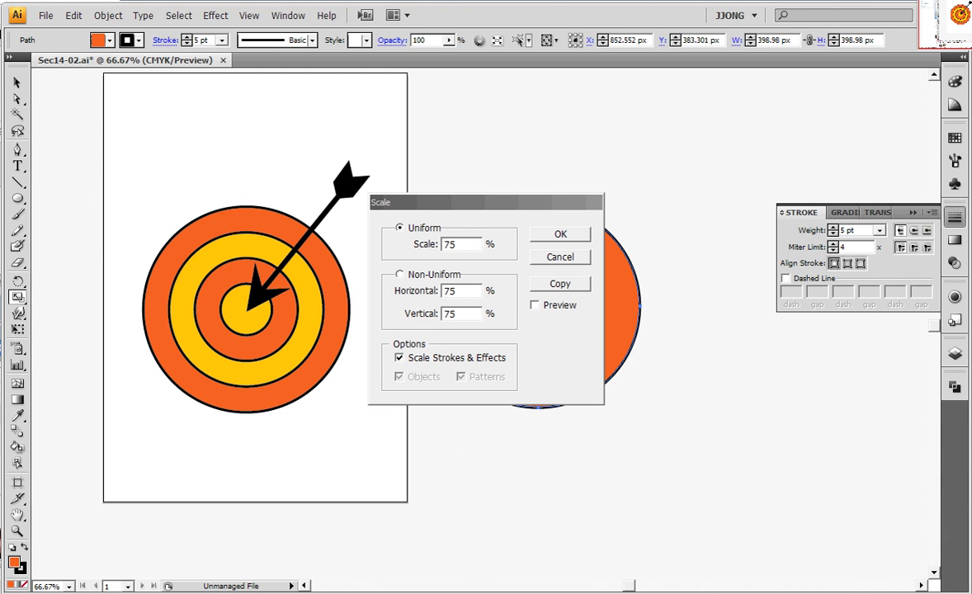
pyautogui.click(402, 379)
pyautogui.click(399, 358)
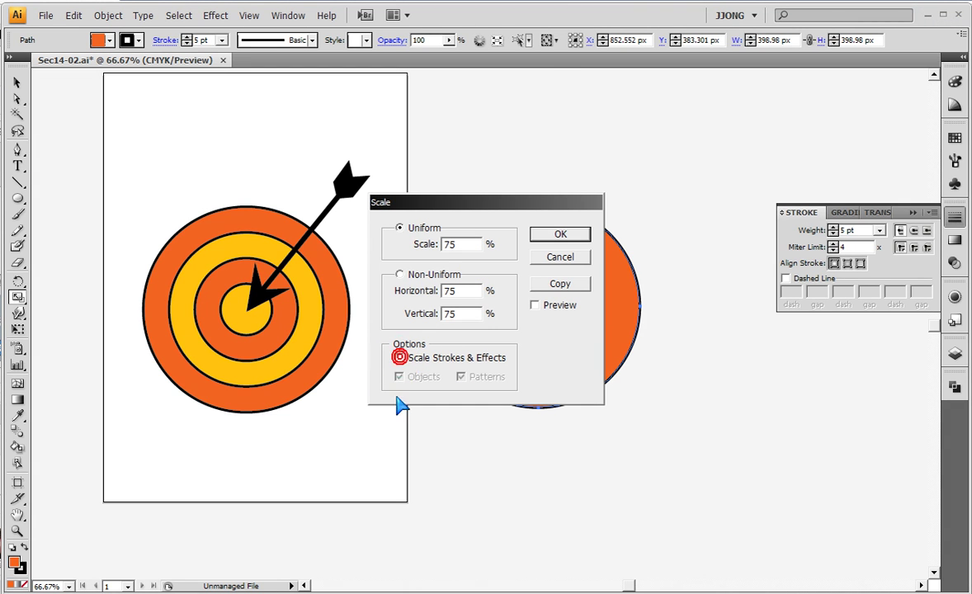
pyautogui.moveTo(375, 338); pyautogui.dragTo(465, 378)
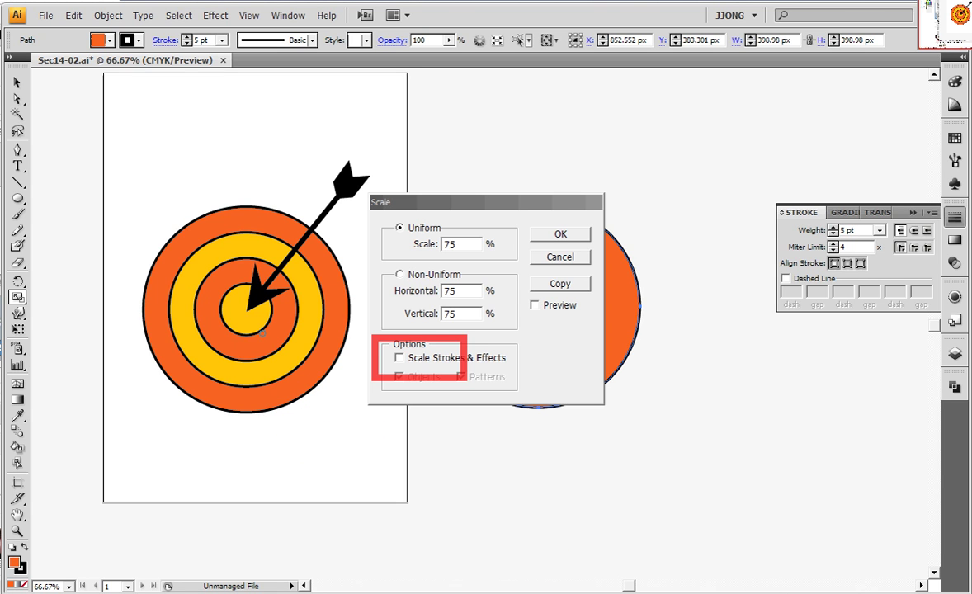
pyautogui.press('Escape')
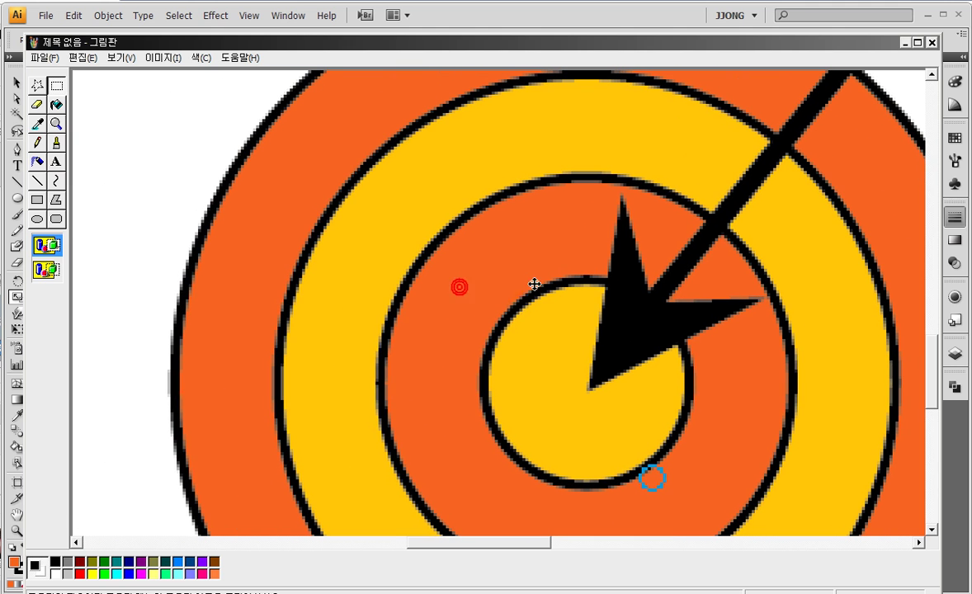
# Mark up the zoomed target screenshot in Paint, then return to Illustrator.
pyautogui.click(17, 182)
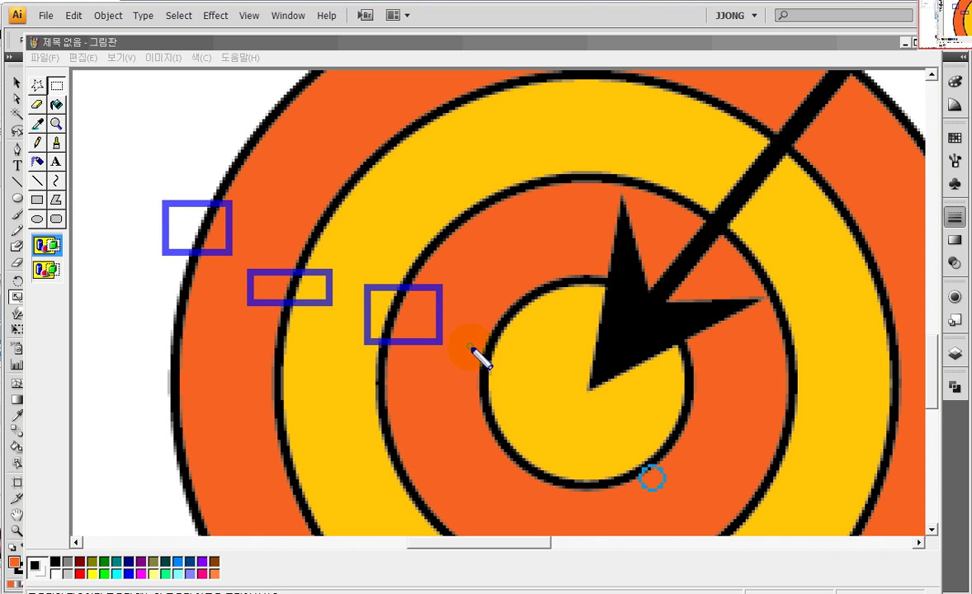
pyautogui.moveTo(468, 344); pyautogui.dragTo(550, 401)
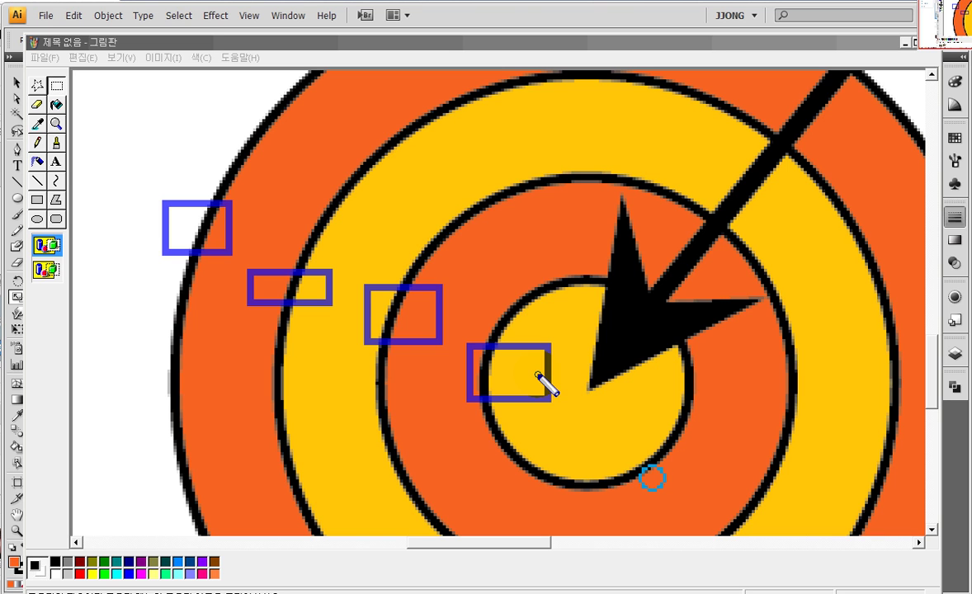
pyautogui.rightClick(245, 499)
pyautogui.hotkey('alt', 'Tab')
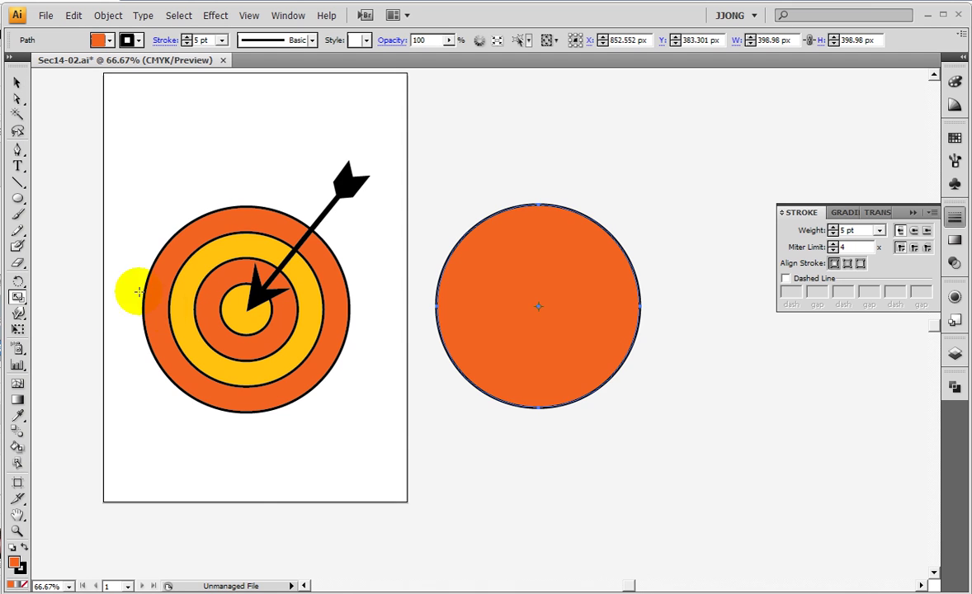
# Place a 75% copy inside the orange circle without scaling strokes, filled yellow.
pyautogui.doubleClick(17, 296)
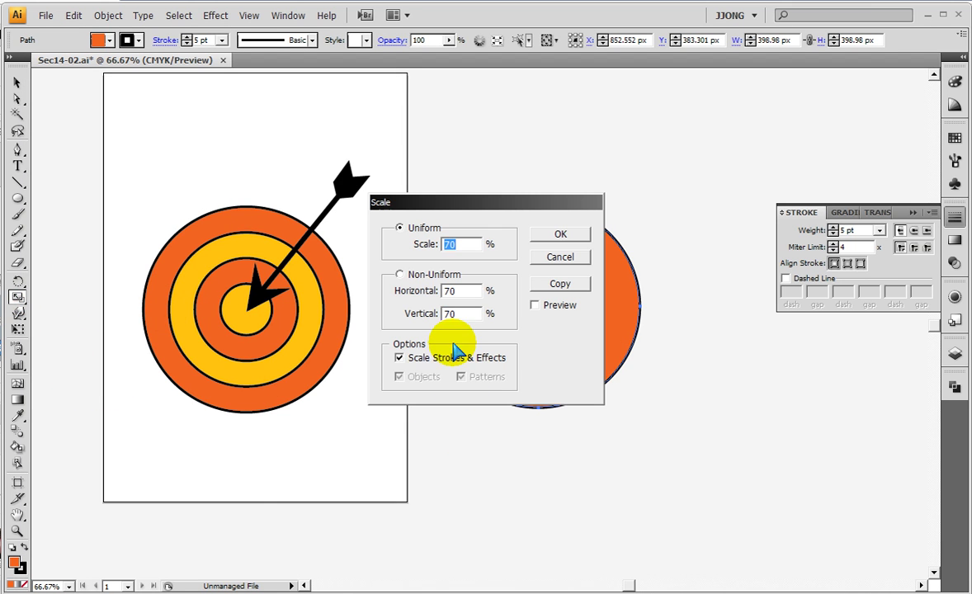
pyautogui.click(400, 358)
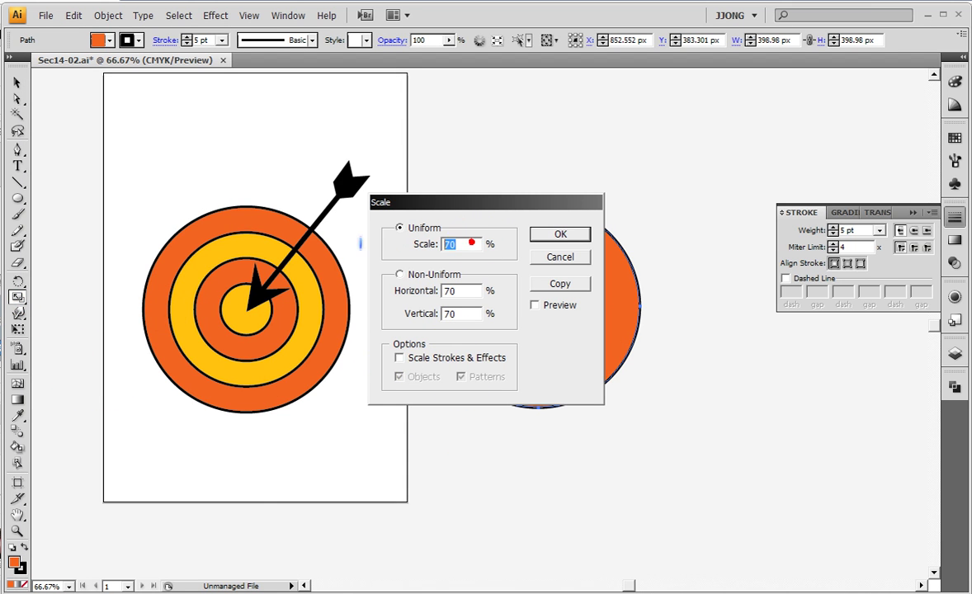
pyautogui.write('75')
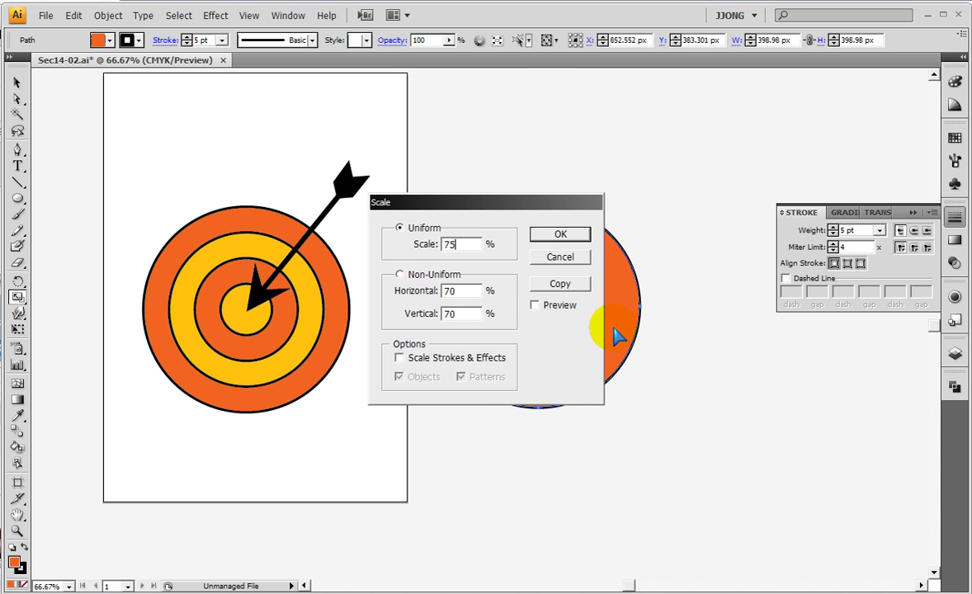
pyautogui.click(560, 283)
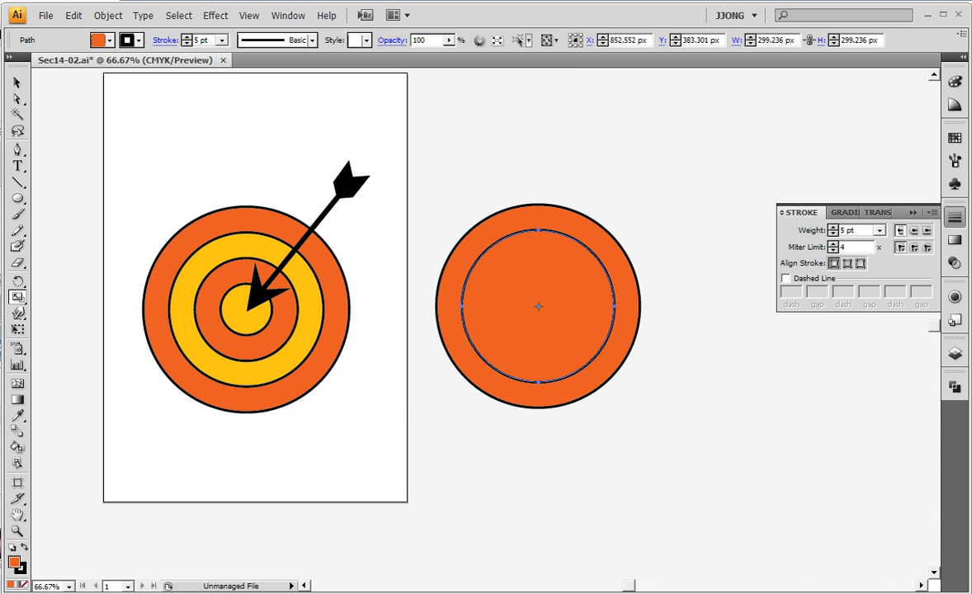
pyautogui.click(954, 139)
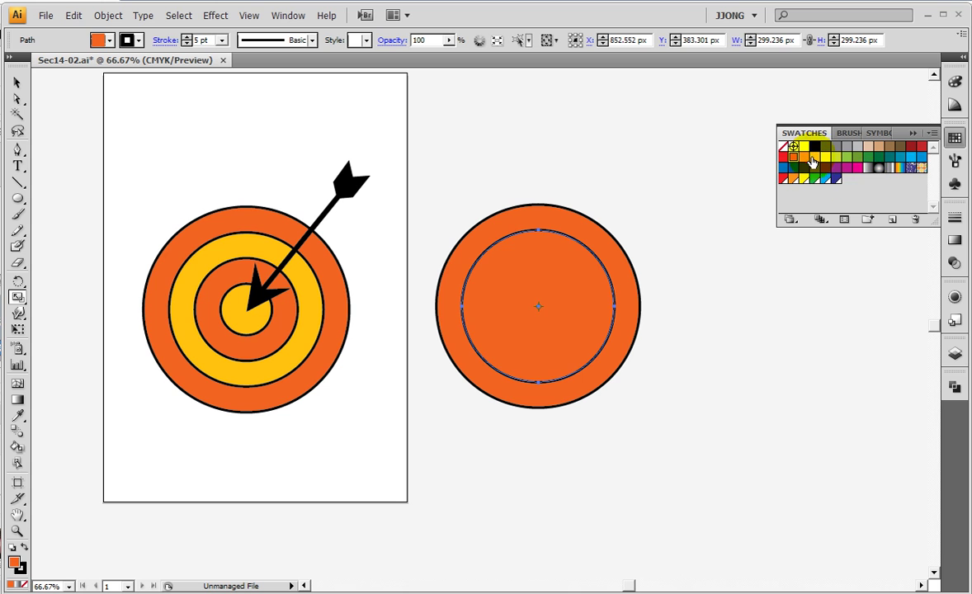
pyautogui.click(814, 157)
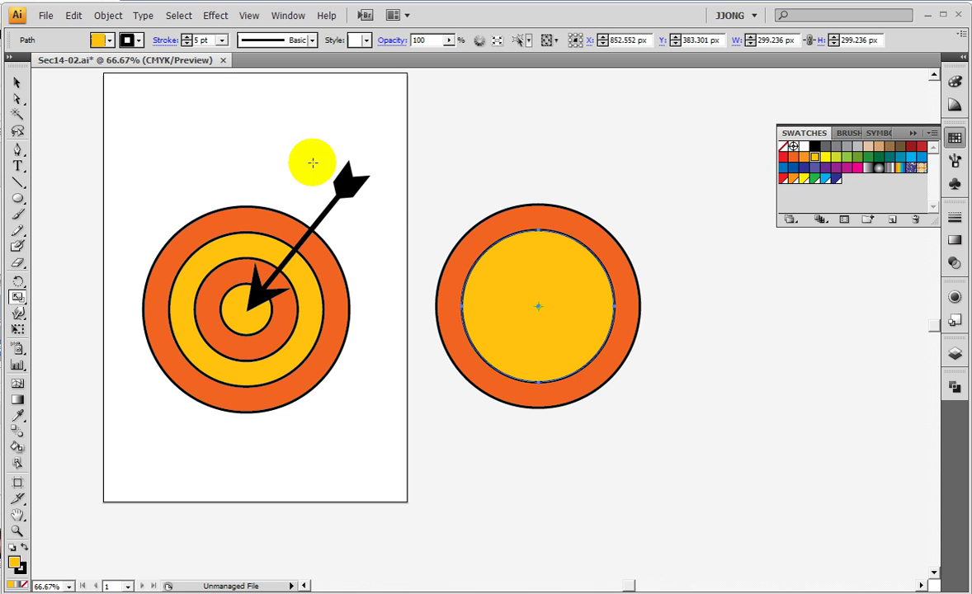
# Place a 65% uniform copy inside the yellow circle and fill it orange.
pyautogui.doubleClick(19, 300)
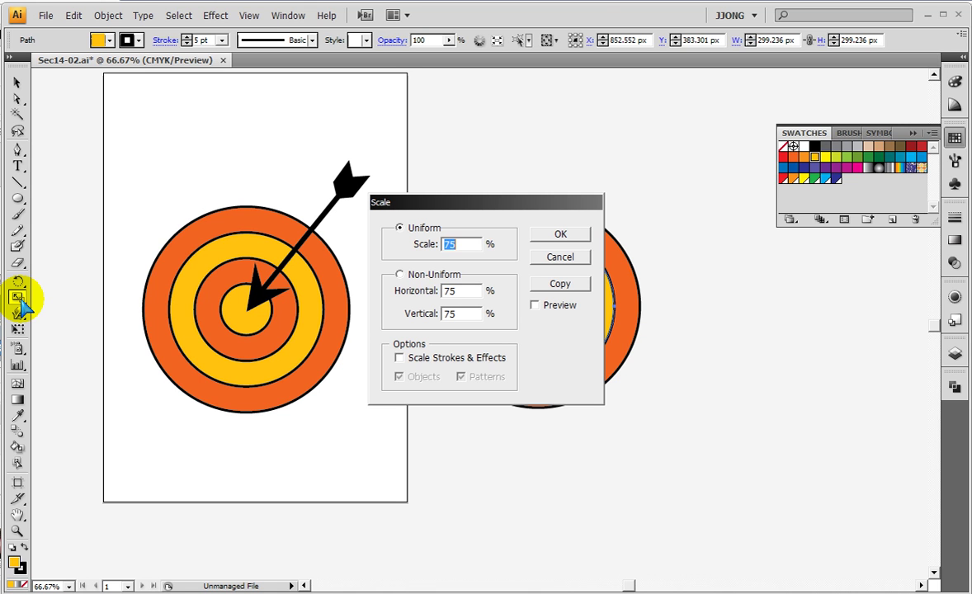
pyautogui.write('65')
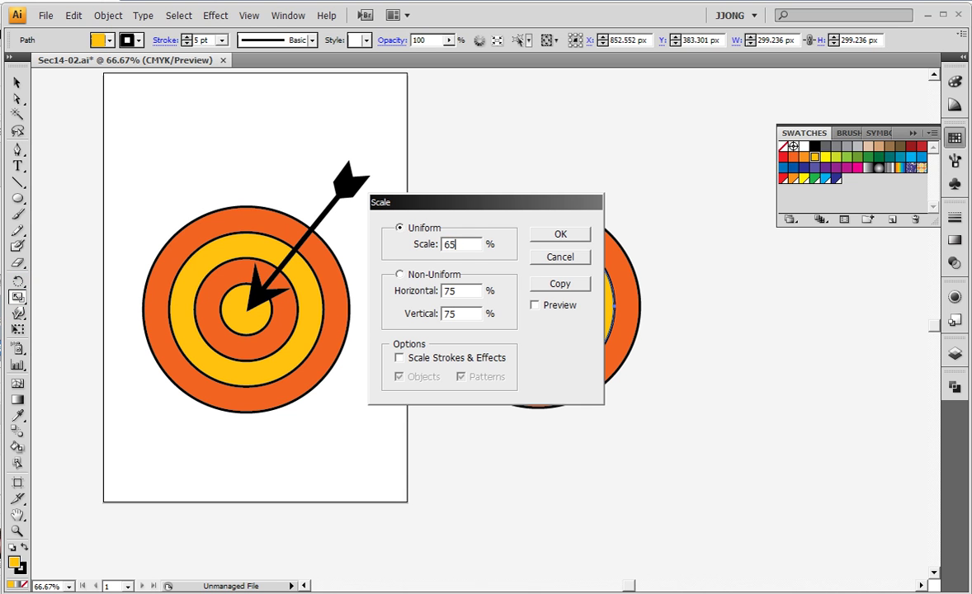
pyautogui.click(560, 283)
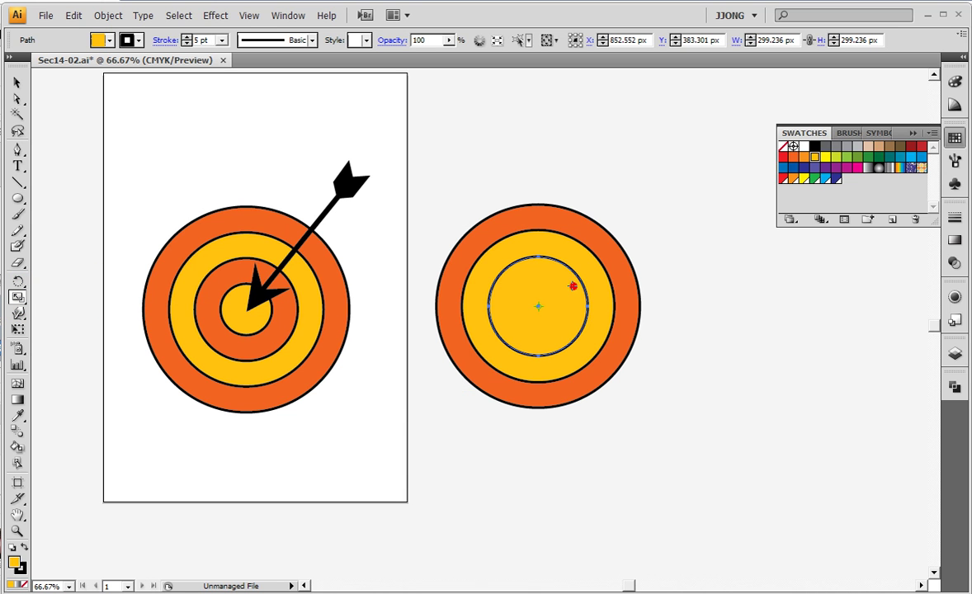
pyautogui.click(793, 156)
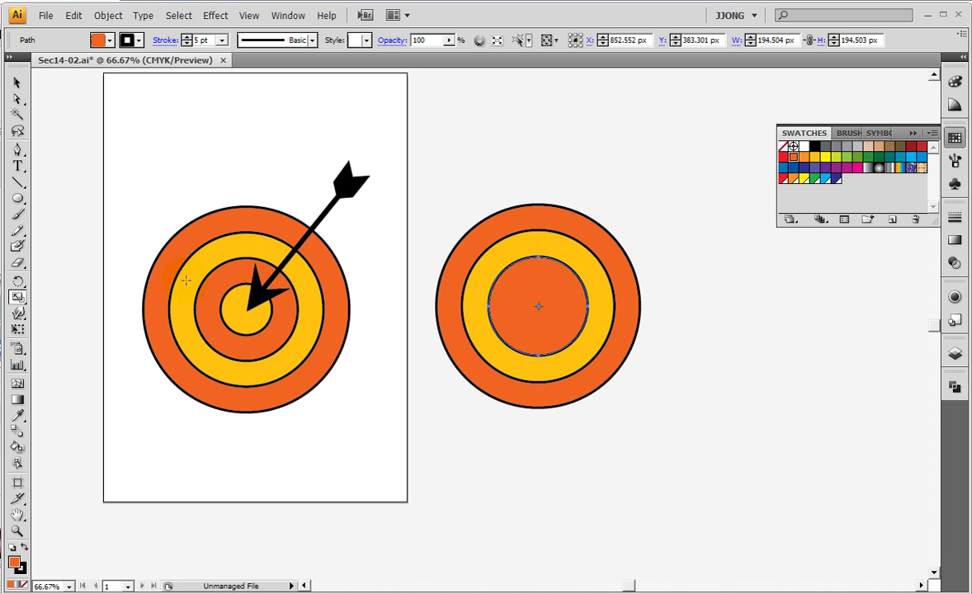
# Scale a uniform 50% copy of the inner circle and fill the new centre circle yellow.
pyautogui.doubleClick(17, 297)
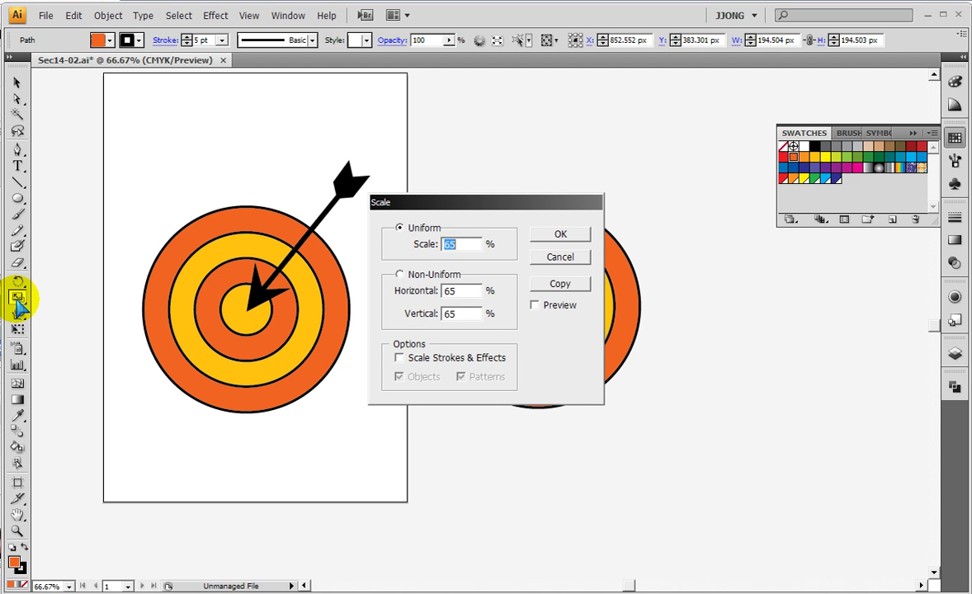
pyautogui.write('50')
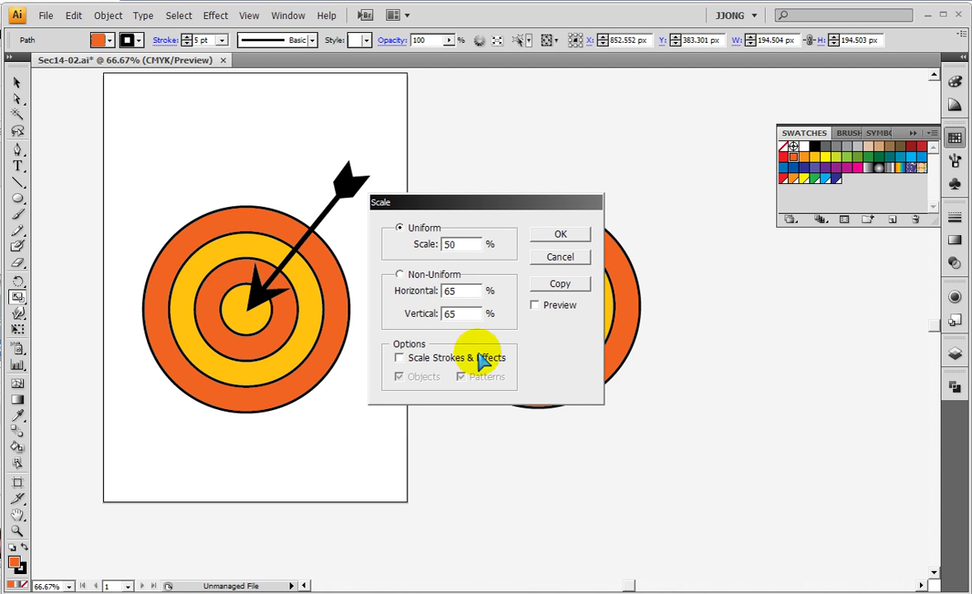
pyautogui.click(552, 285)
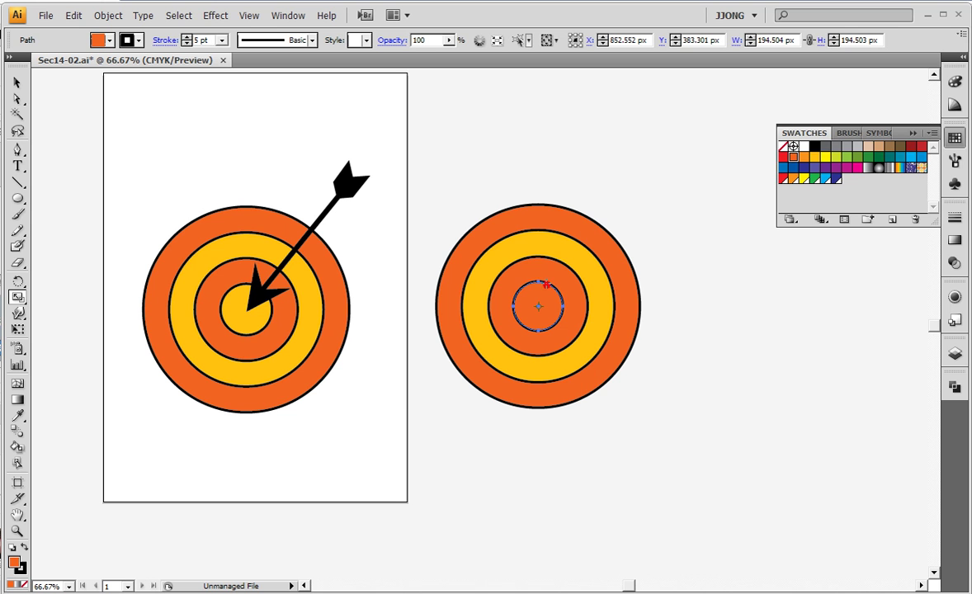
pyautogui.click(815, 156)
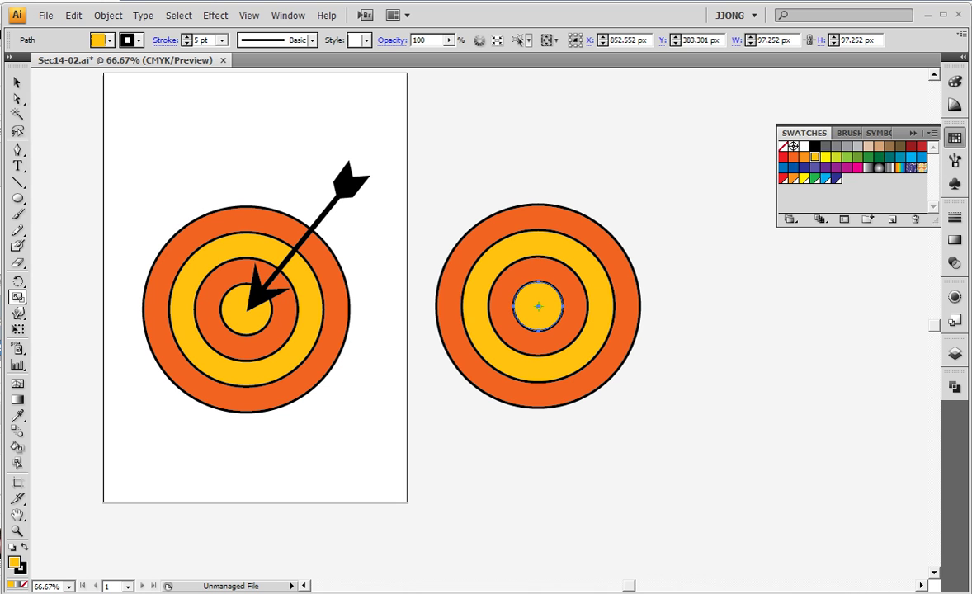
pyautogui.click(135, 203)
pyautogui.write('25.')
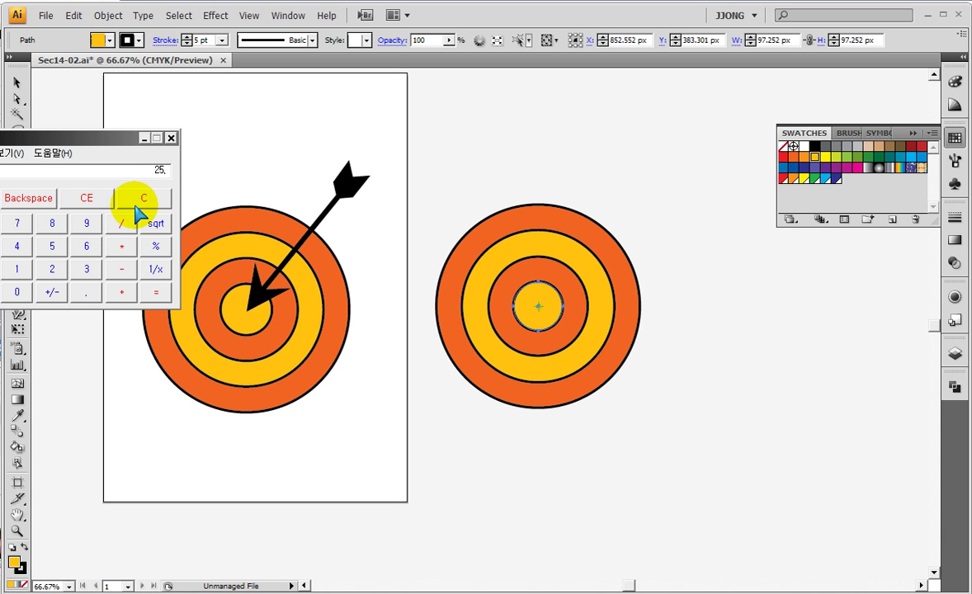
pyautogui.write('*0.75')
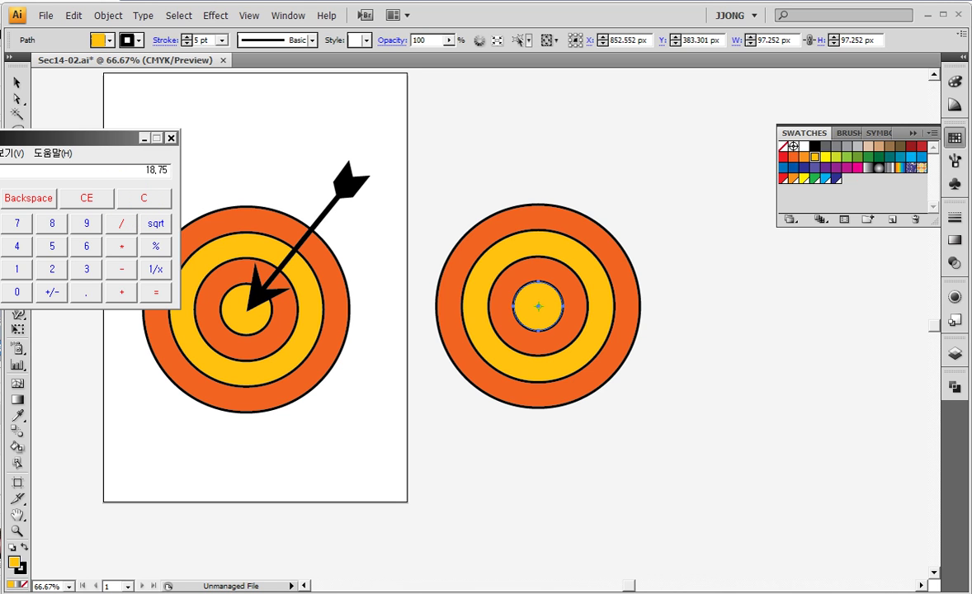
pyautogui.click(28, 78)
pyautogui.write('-100')
pyautogui.press('Return')
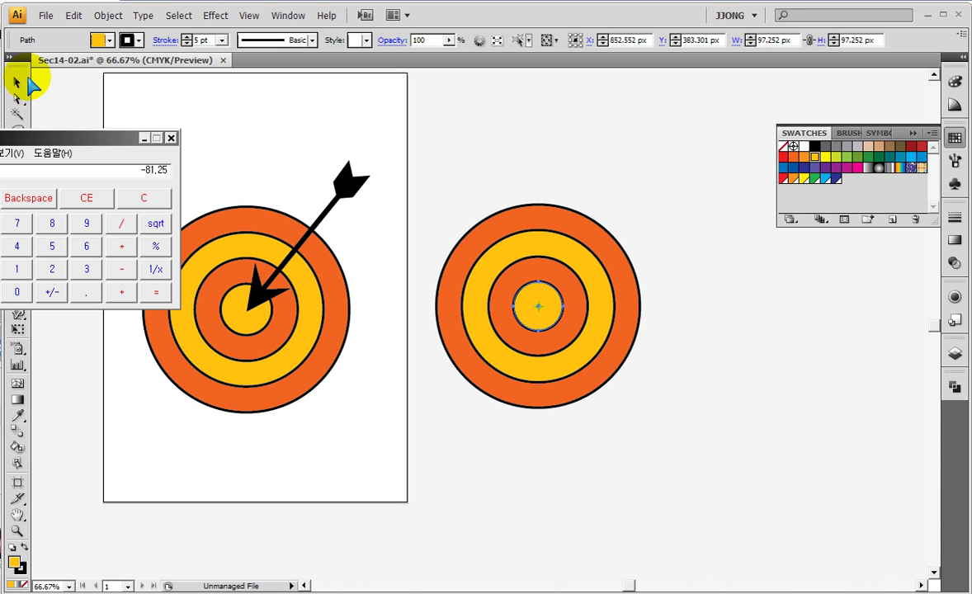
pyautogui.click(144, 138)
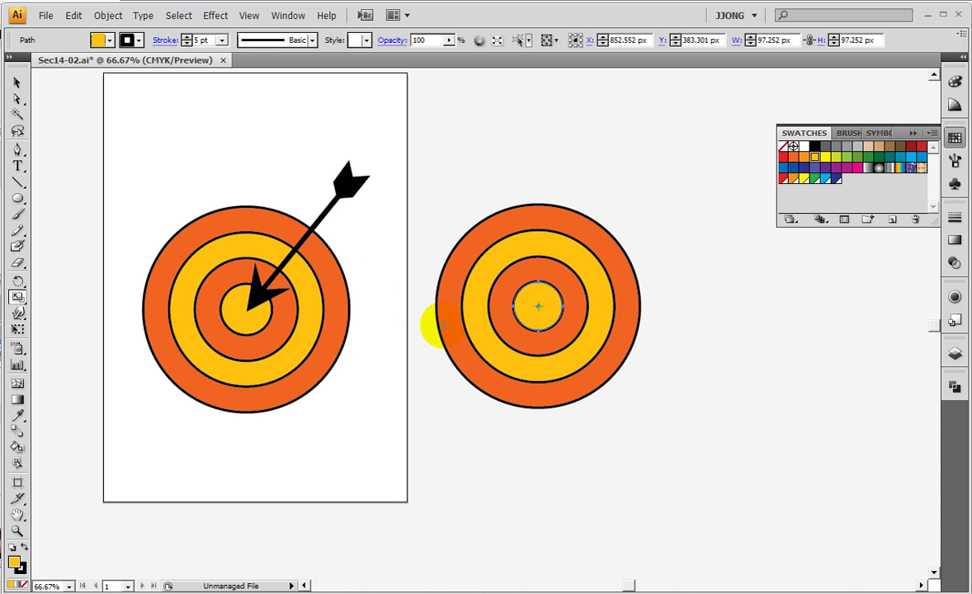
# Nudge the canvas view, collapse the Swatches panel, and switch to the Line Segment tool.
pyautogui.moveTo(523, 425); pyautogui.dragTo(524, 385)
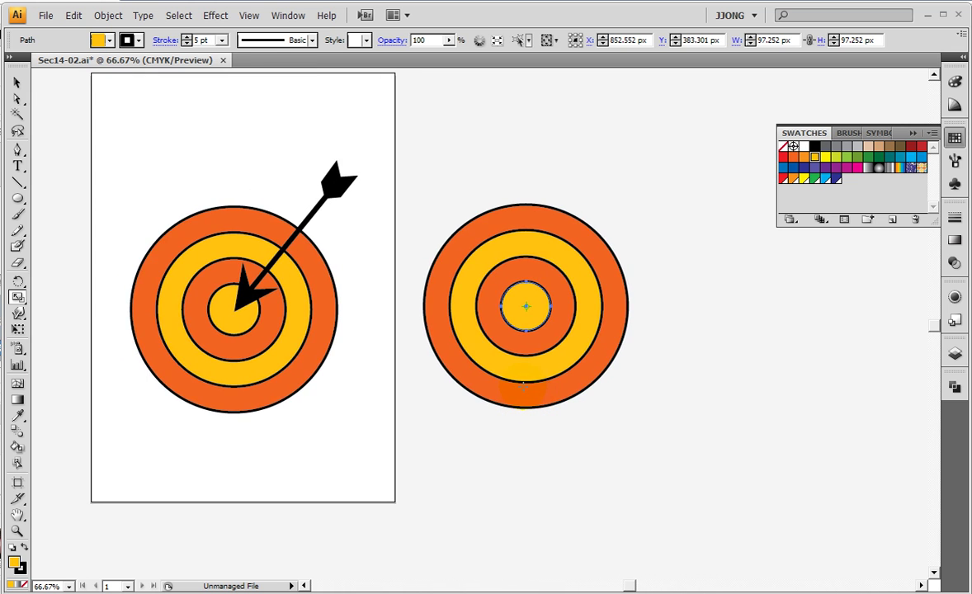
pyautogui.click(911, 133)
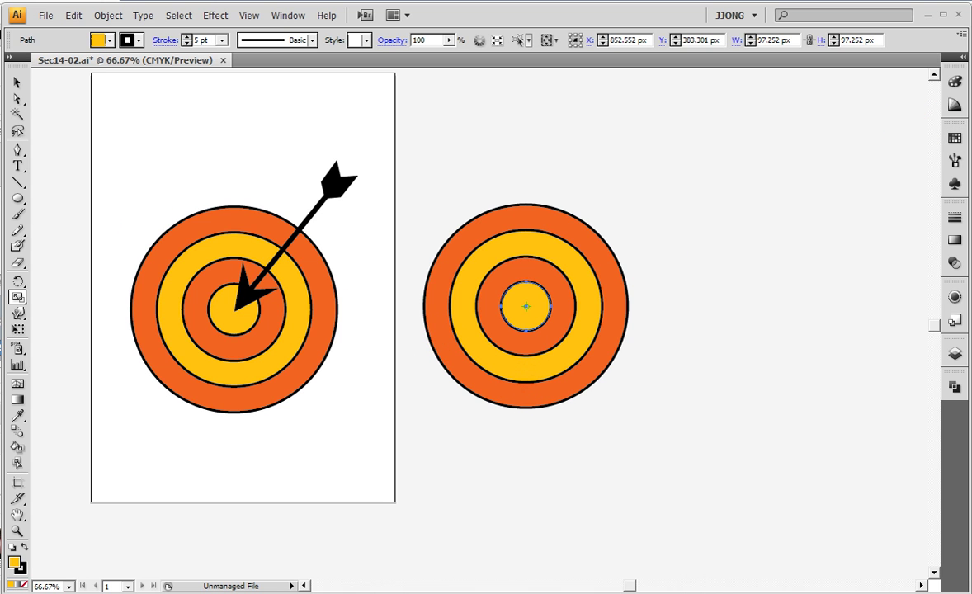
pyautogui.click(16, 183)
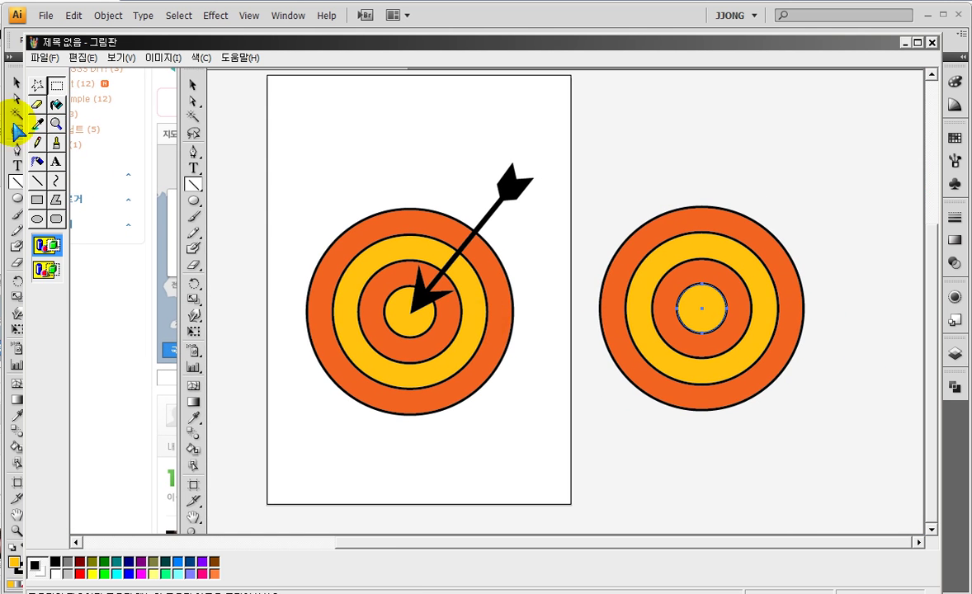
pyautogui.press('Print')
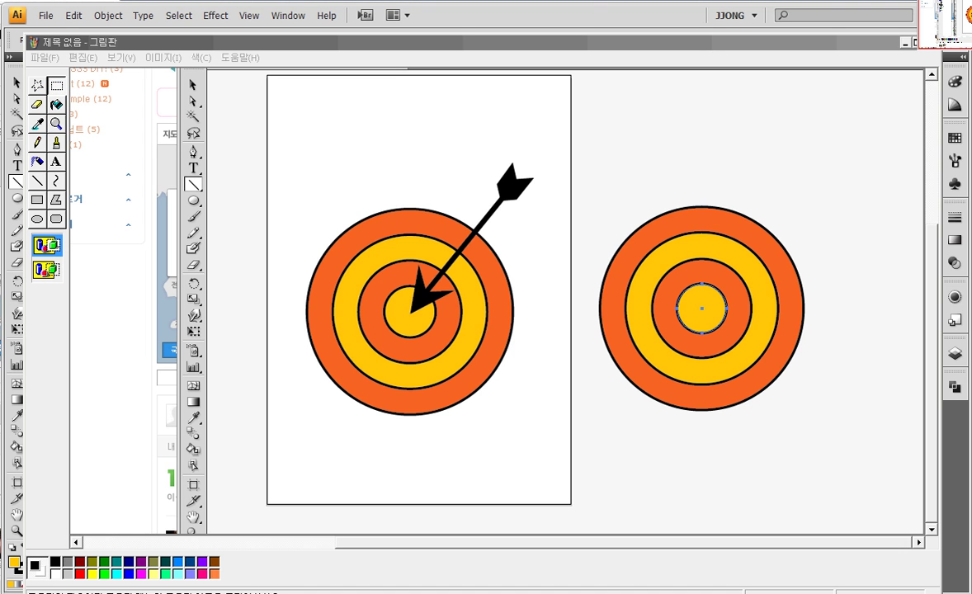
pyautogui.moveTo(167, 166); pyautogui.dragTo(216, 199)
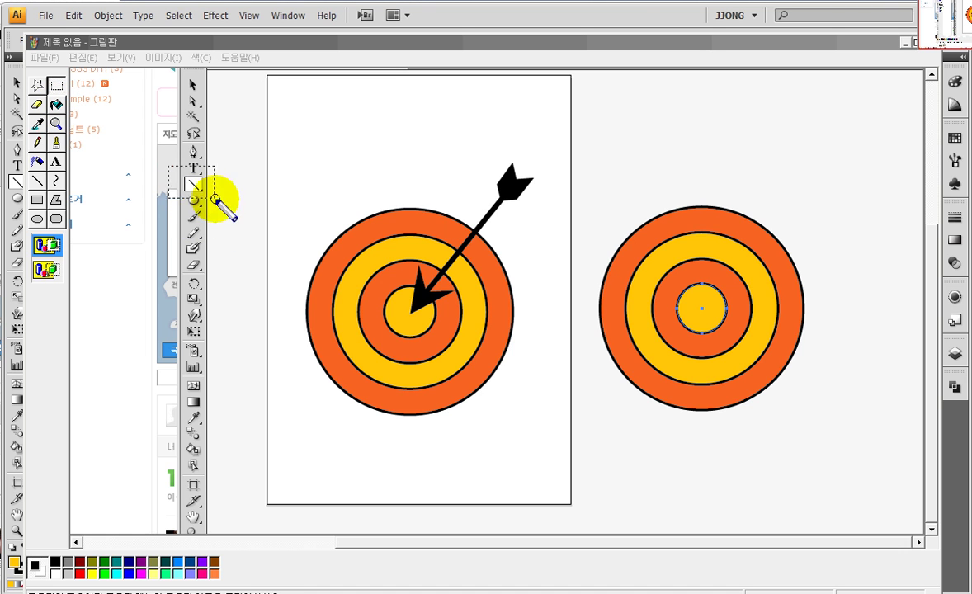
pyautogui.moveTo(167, 163); pyautogui.dragTo(239, 210)
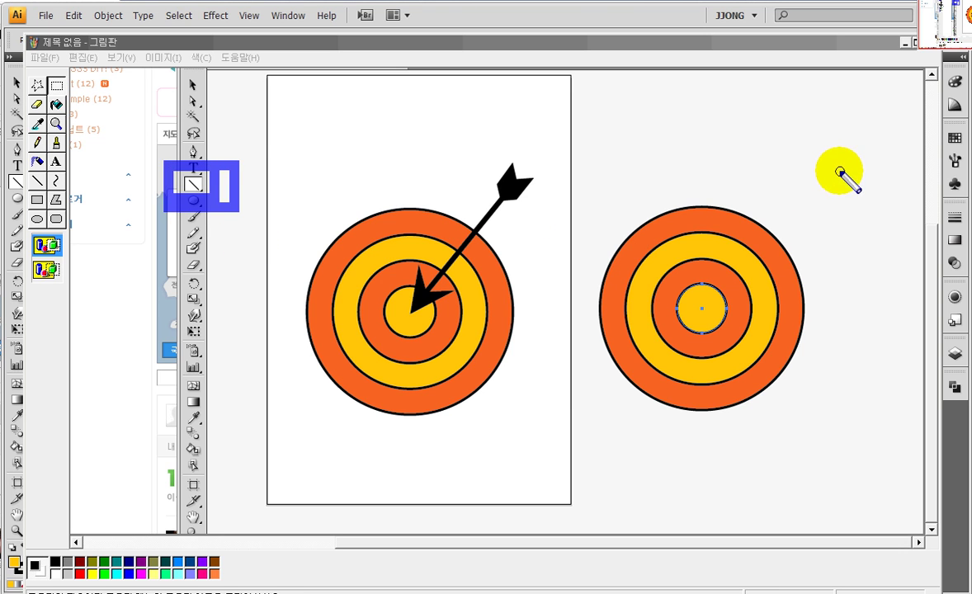
pyautogui.moveTo(867, 140)
pyautogui.mouseDown()
pyautogui.moveTo(828, 201)
pyautogui.moveTo(711, 301)
pyautogui.mouseUp()
pyautogui.moveTo(896, 163); pyautogui.dragTo(833, 232)
pyautogui.moveTo(813, 137); pyautogui.dragTo(728, 229)
pyautogui.moveTo(723, 154); pyautogui.dragTo(668, 231)
pyautogui.moveTo(822, 282); pyautogui.dragTo(740, 340)
pyautogui.click(632, 393)
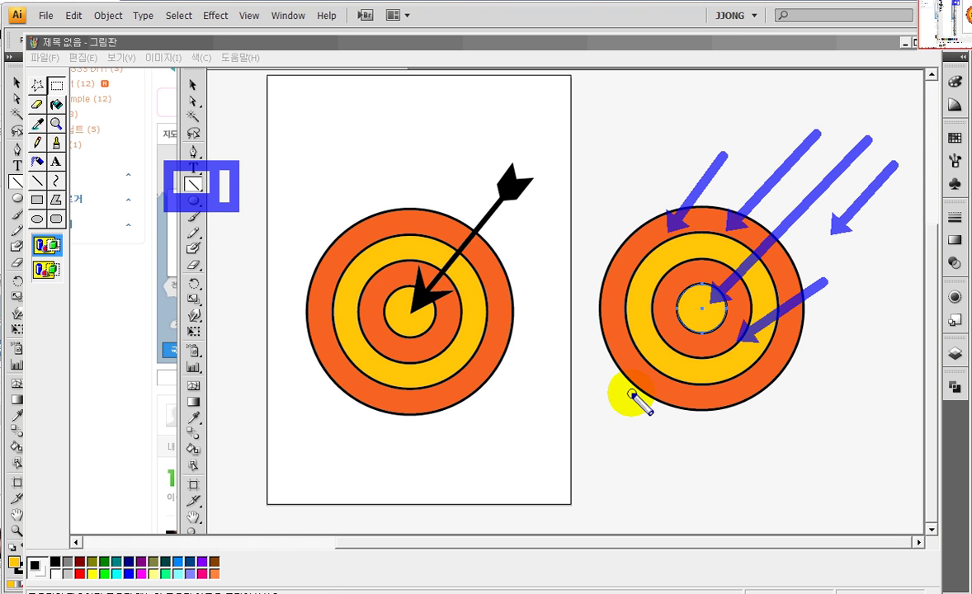
pyautogui.moveTo(464, 162); pyautogui.dragTo(371, 248)
pyautogui.moveTo(551, 230); pyautogui.dragTo(479, 333)
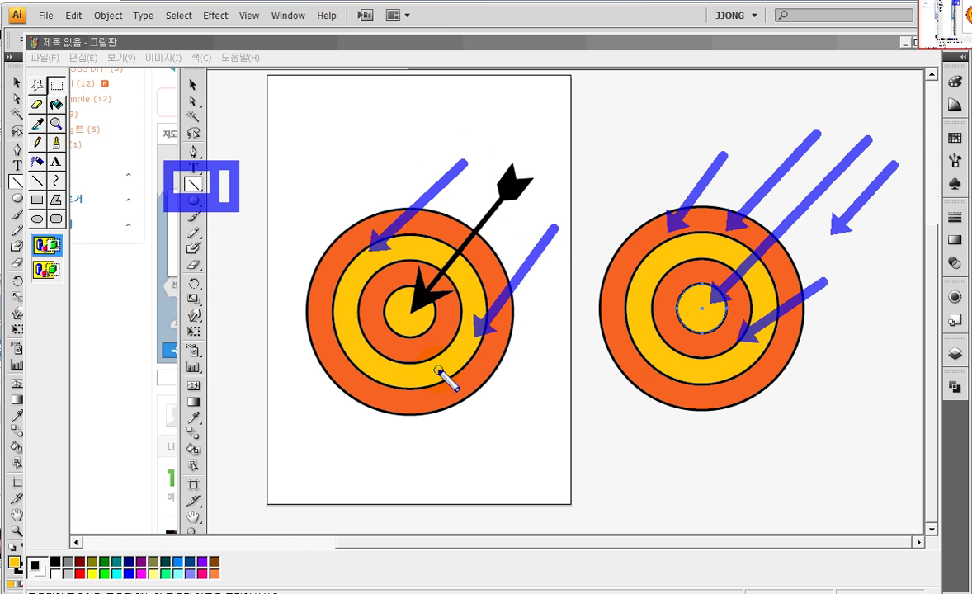
pyautogui.press('Escape')
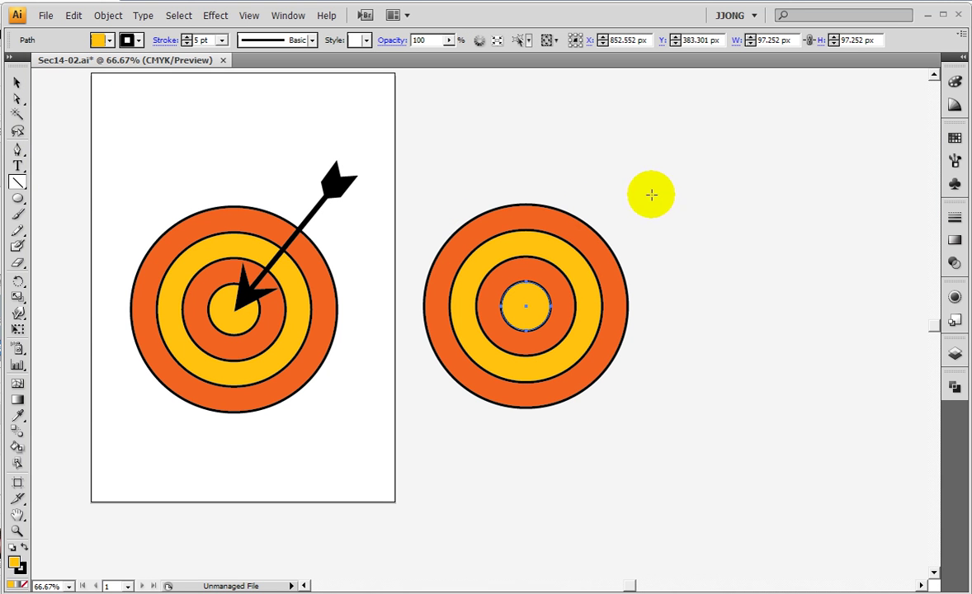
# Draw a diagonal line from upper right into the right target's centre and show the Brushes panel.
pyautogui.moveTo(644, 170); pyautogui.dragTo(529, 305)
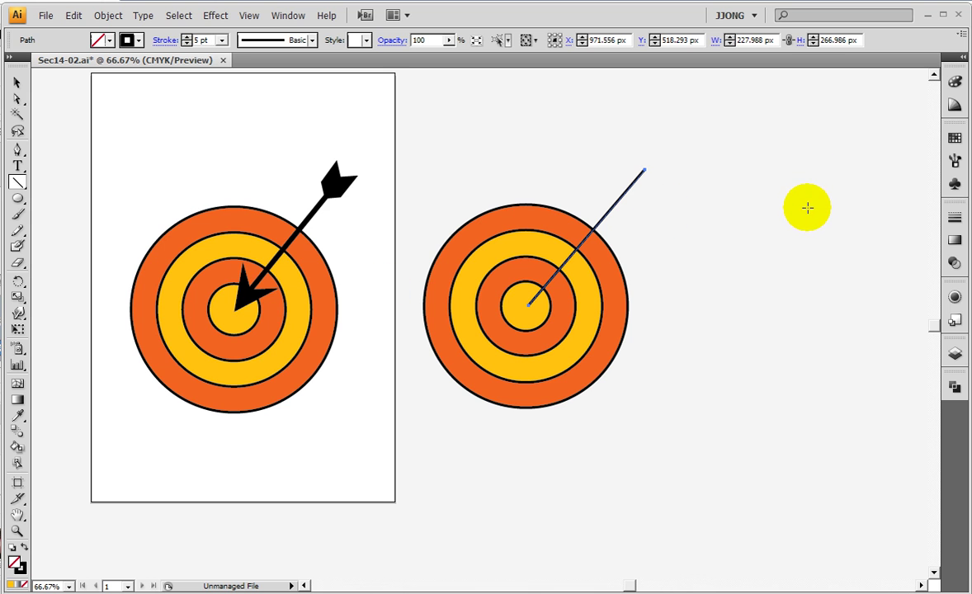
pyautogui.click(955, 160)
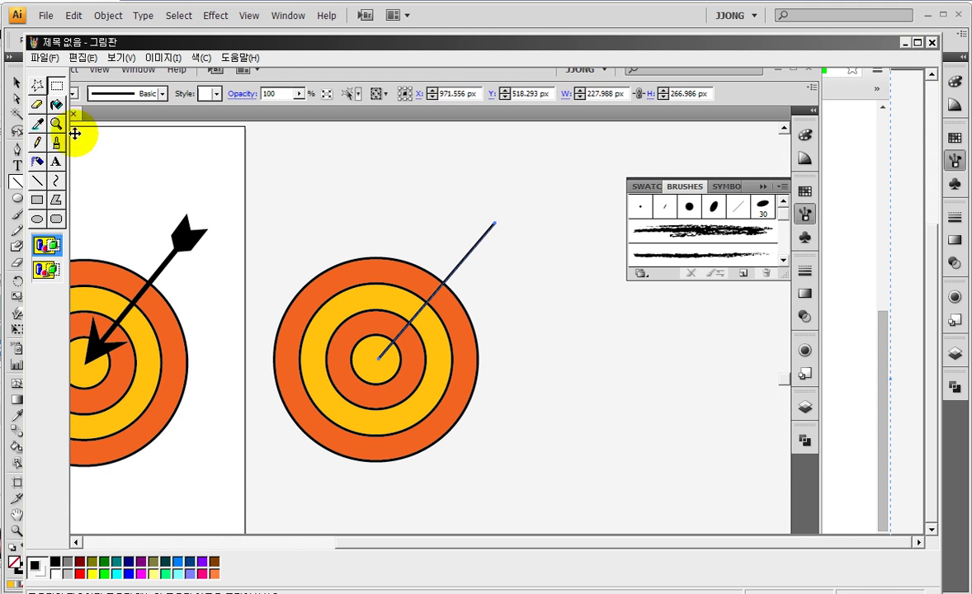
# Zoom the Paint screenshot in on the brush list.
pyautogui.click(56, 122)
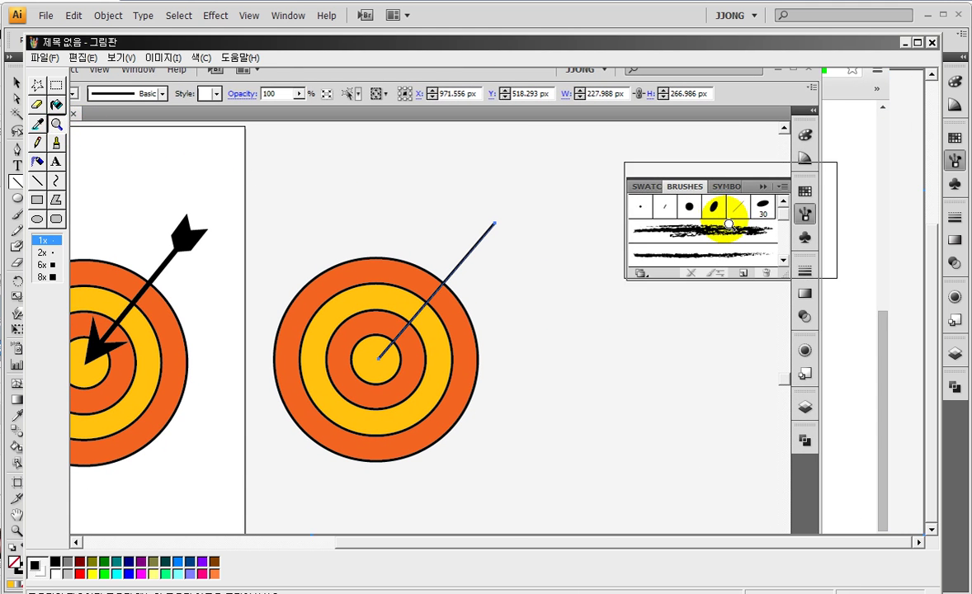
pyautogui.click(723, 212)
pyautogui.click(37, 141)
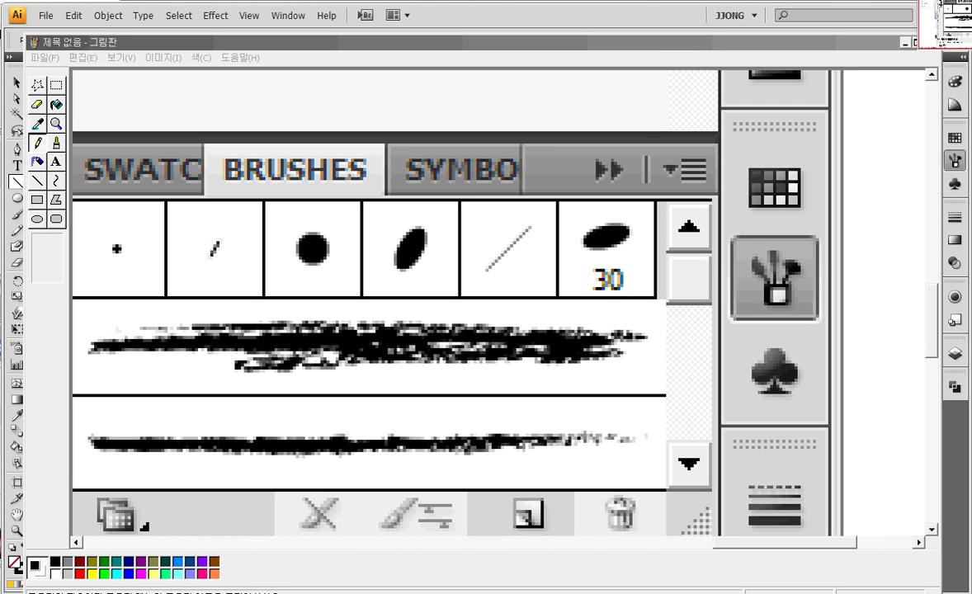
pyautogui.click(16, 180)
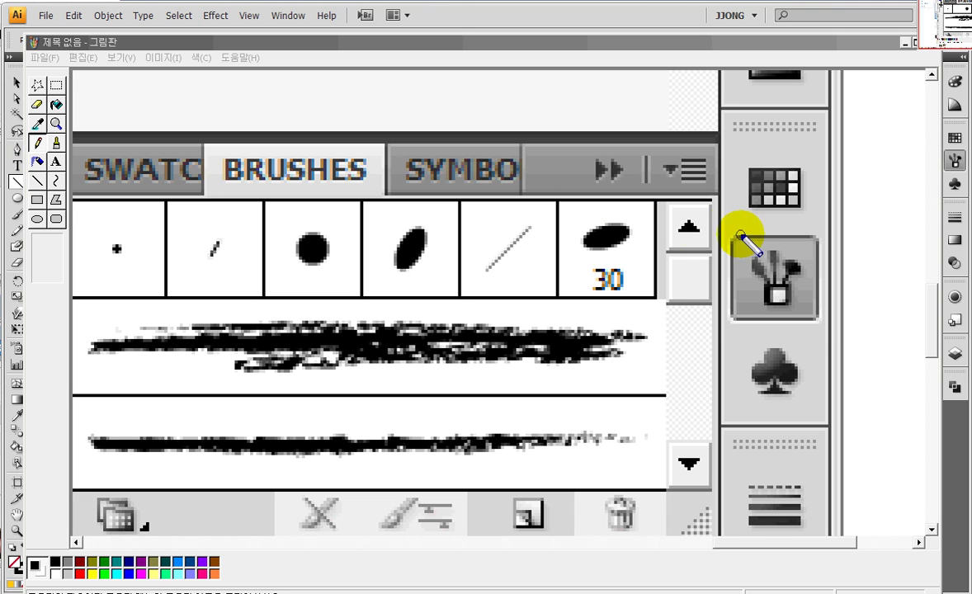
# Outline the brushes panel and its title on the screenshot, then clear the boxes.
pyautogui.moveTo(723, 228); pyautogui.dragTo(836, 327)
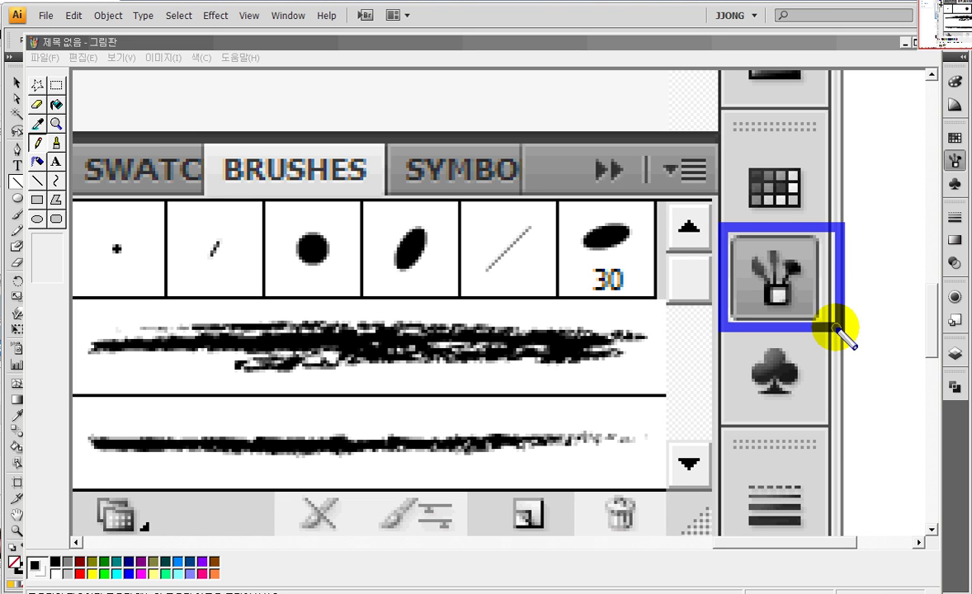
pyautogui.moveTo(200, 138)
pyautogui.mouseDown()
pyautogui.moveTo(335, 196)
pyautogui.moveTo(388, 207)
pyautogui.mouseUp()
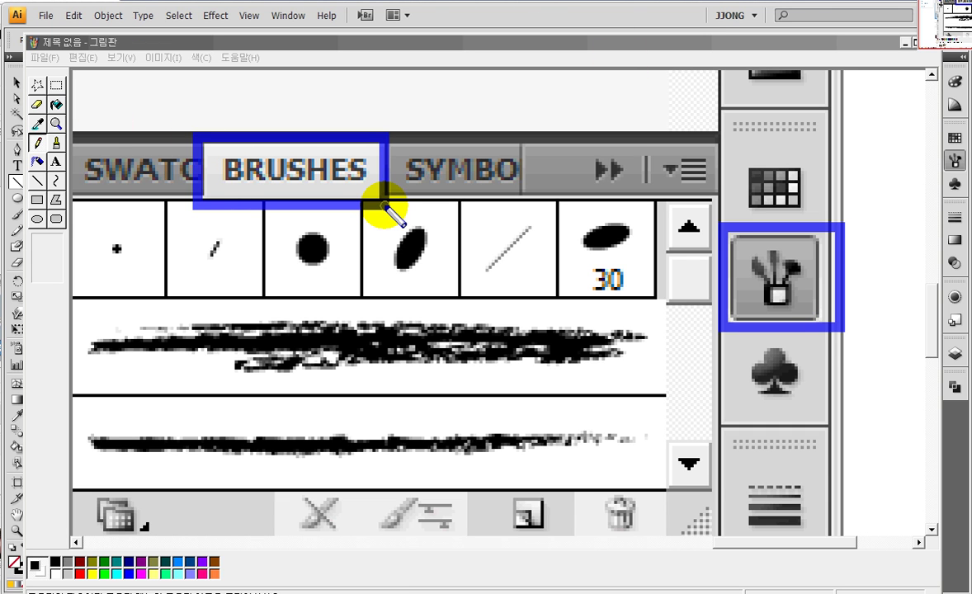
pyautogui.press('Escape')
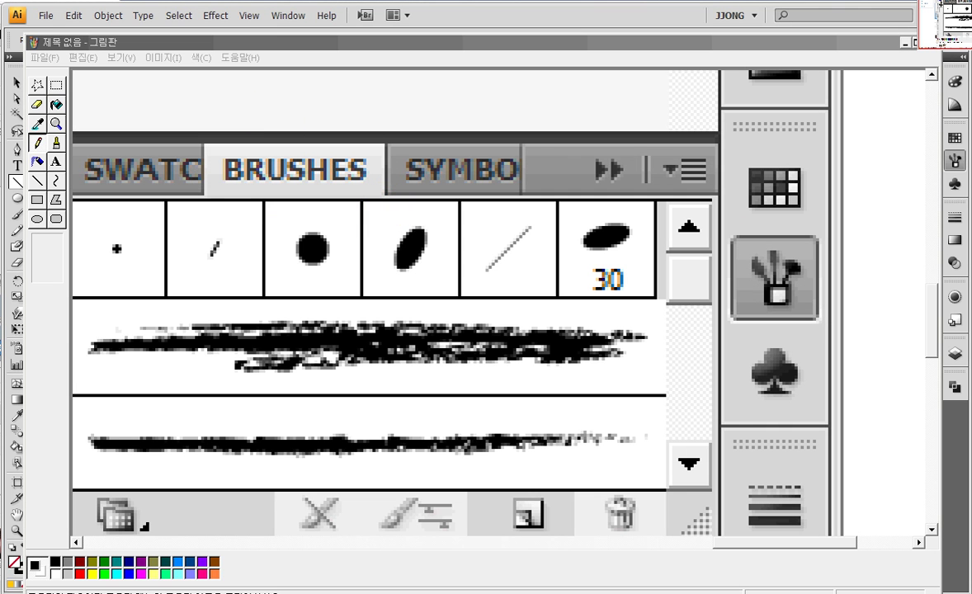
# Mark the panel options and 30 brush with a box and arrows, then clear the markup and close Paint.
pyautogui.moveTo(640, 117); pyautogui.dragTo(732, 209)
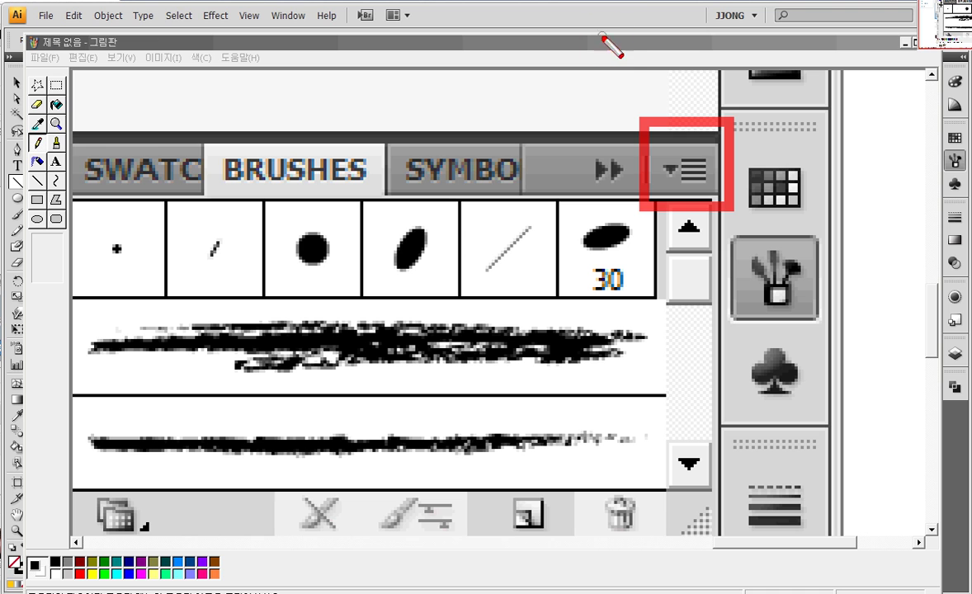
pyautogui.moveTo(605, 39); pyautogui.dragTo(670, 97)
pyautogui.moveTo(807, 79); pyautogui.dragTo(728, 99)
pyautogui.moveTo(507, 203); pyautogui.dragTo(582, 165)
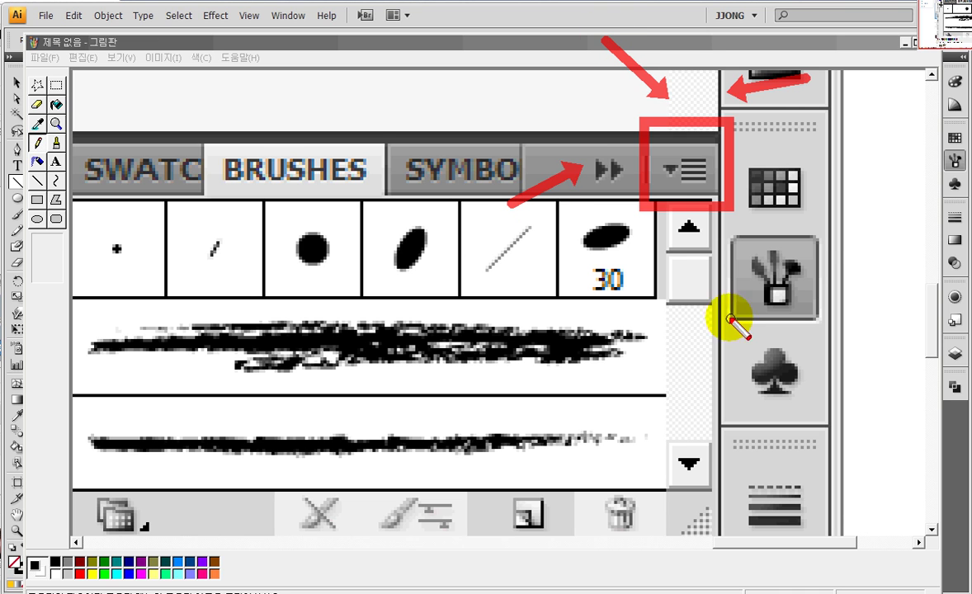
pyautogui.moveTo(730, 320); pyautogui.dragTo(720, 239)
pyautogui.moveTo(864, 275); pyautogui.dragTo(747, 185)
pyautogui.moveTo(551, 110); pyautogui.dragTo(635, 153)
pyautogui.moveTo(581, 318); pyautogui.dragTo(624, 223)
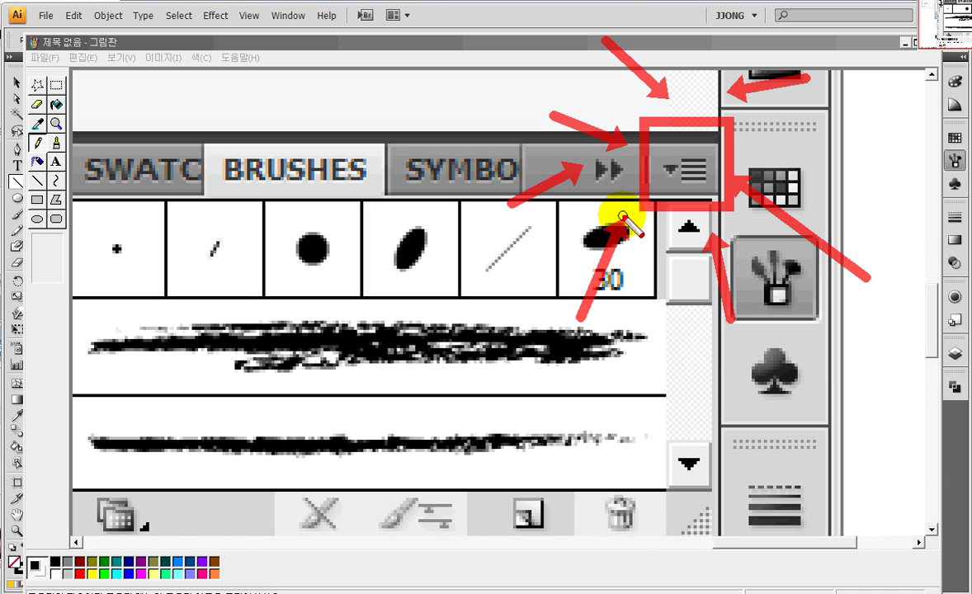
pyautogui.rightClick(626, 222)
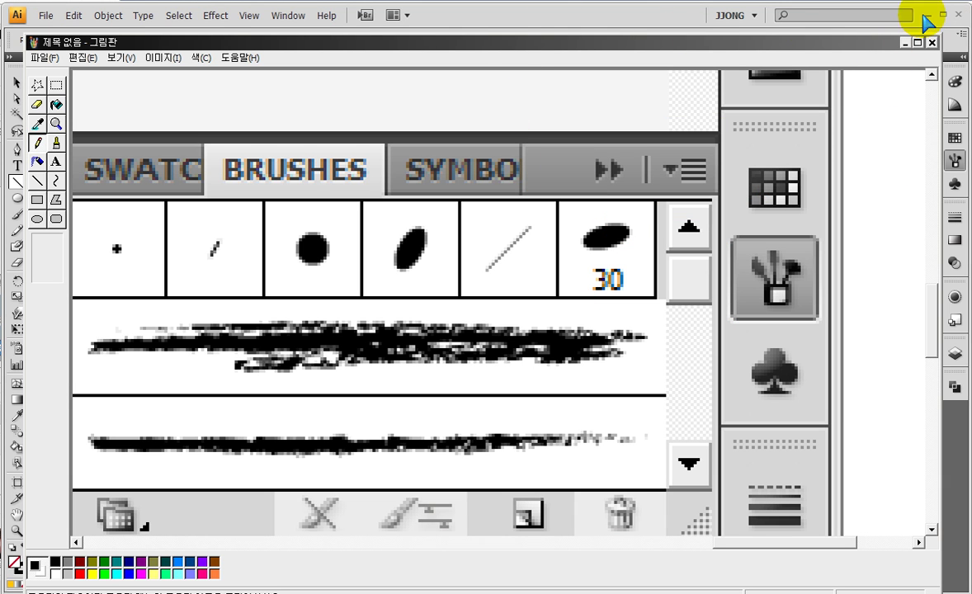
pyautogui.click(679, 21)
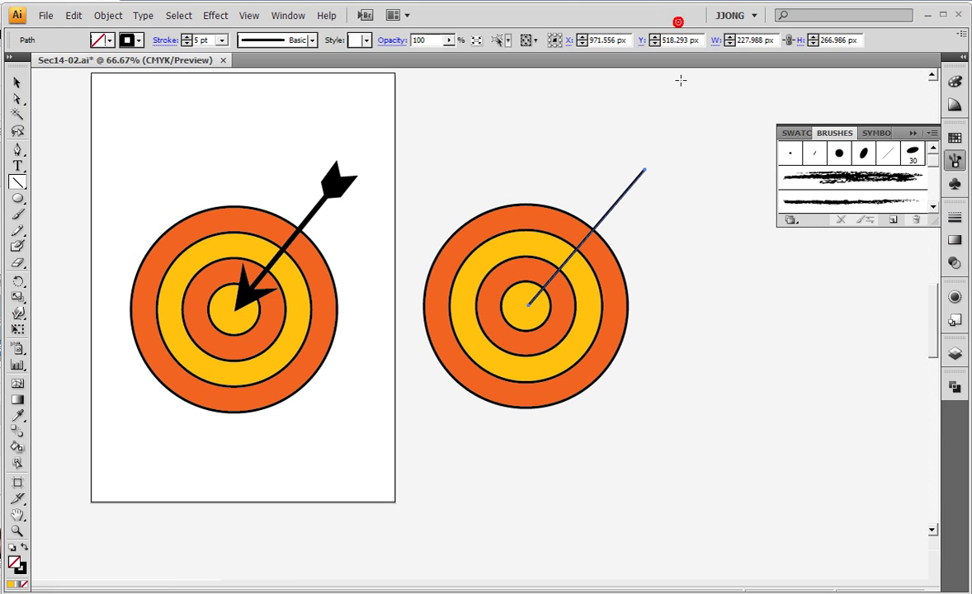
# Open the Arrows_Special library via the Brushes panel menu's Open Brush Library > Arrows.
pyautogui.click(933, 135)
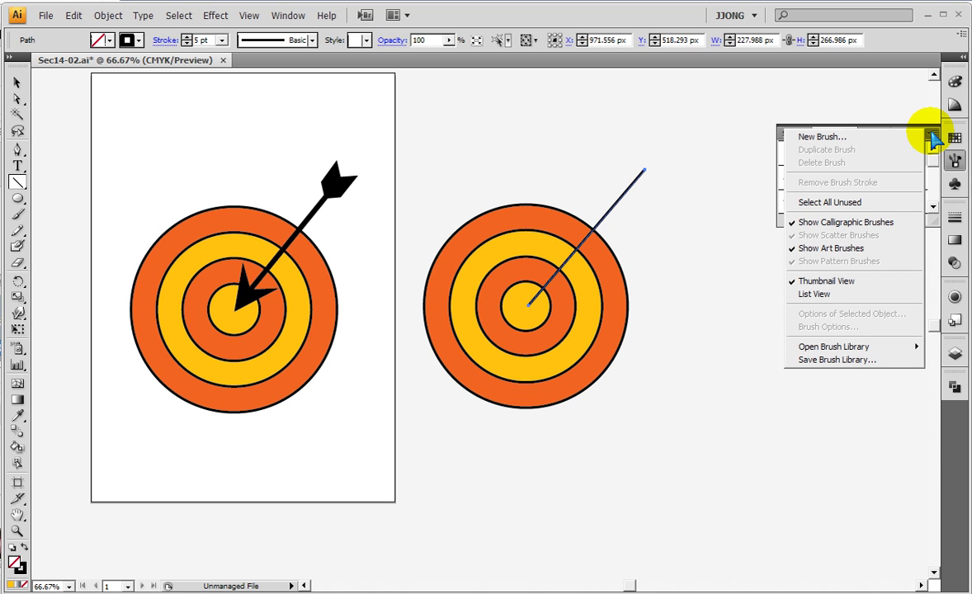
pyautogui.moveTo(813, 347)
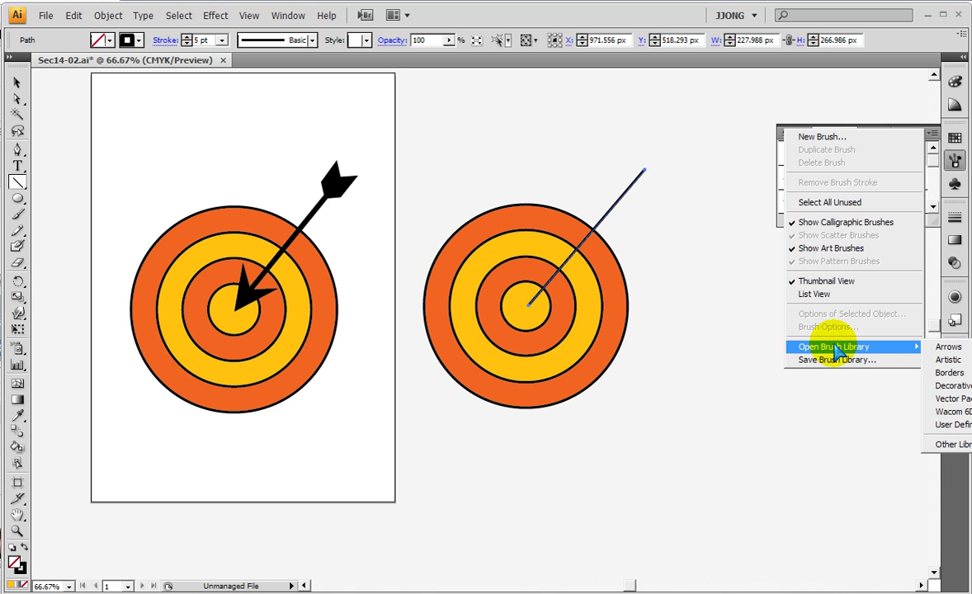
pyautogui.moveTo(947, 347)
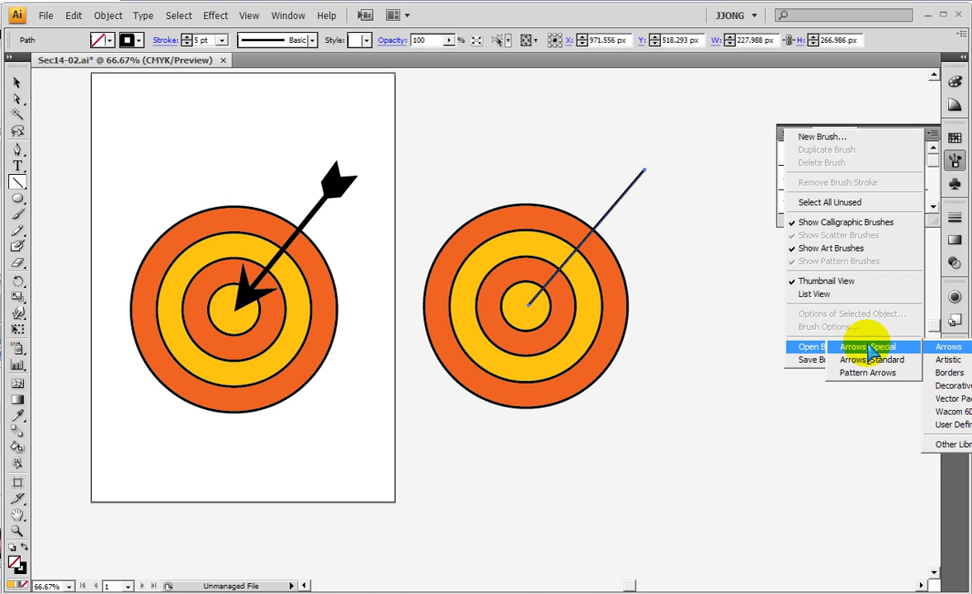
pyautogui.click(869, 348)
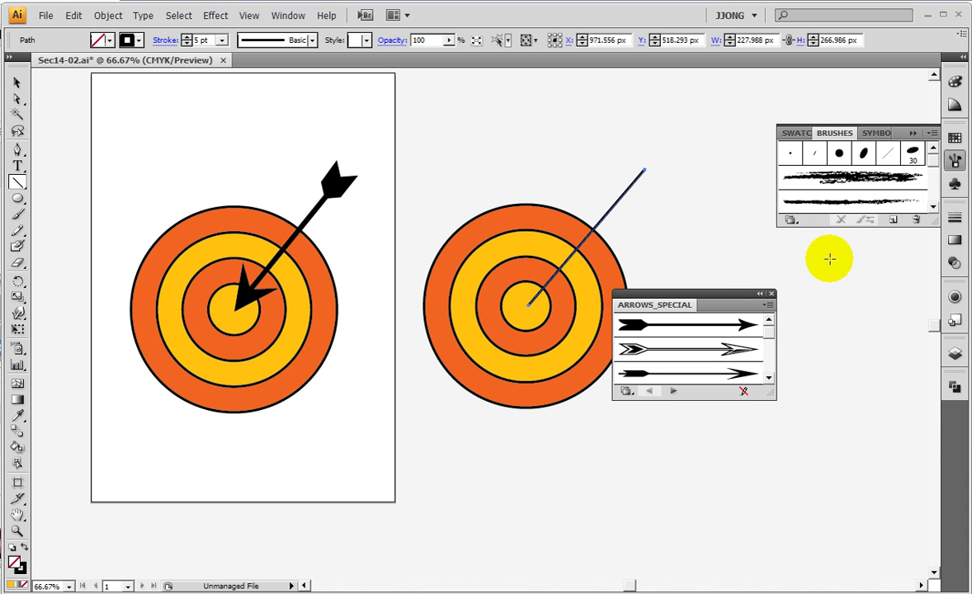
# Move and enlarge the Arrows_Special panel, then try the feathered and triple-chevron arrow brushes on the line.
pyautogui.moveTo(699, 302); pyautogui.dragTo(825, 264)
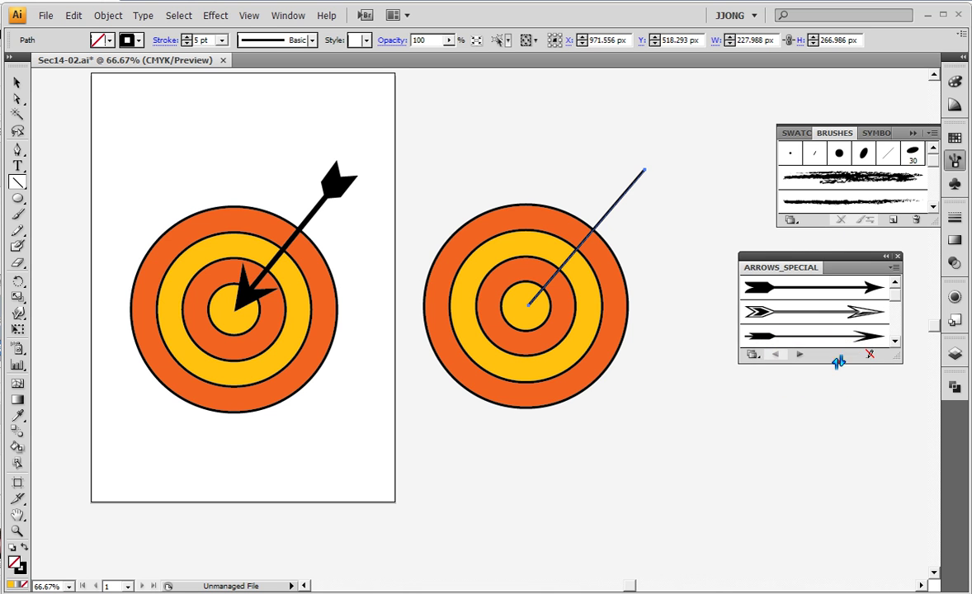
pyautogui.moveTo(835, 360); pyautogui.dragTo(838, 563)
pyautogui.moveTo(792, 266); pyautogui.dragTo(789, 248)
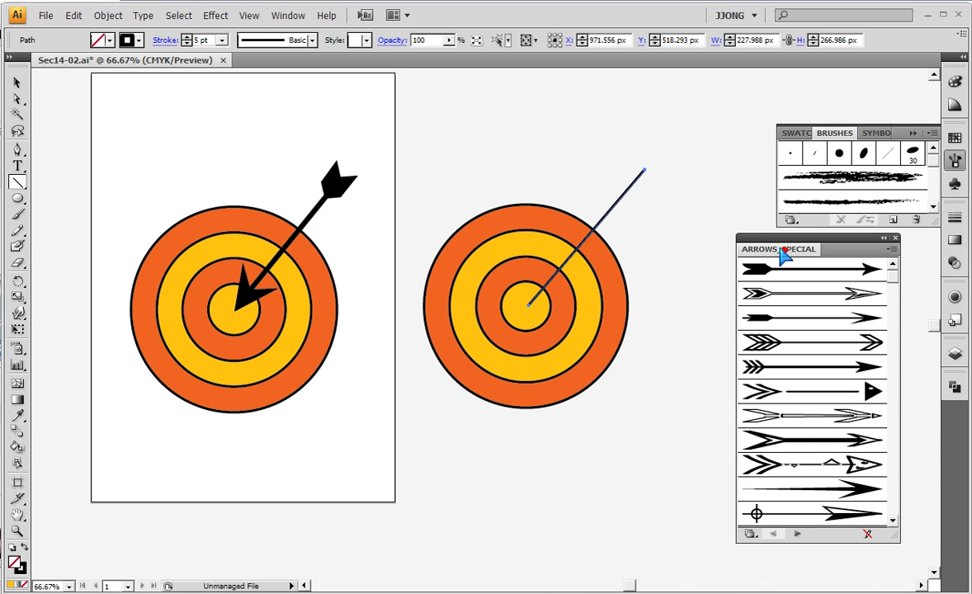
pyautogui.click(768, 271)
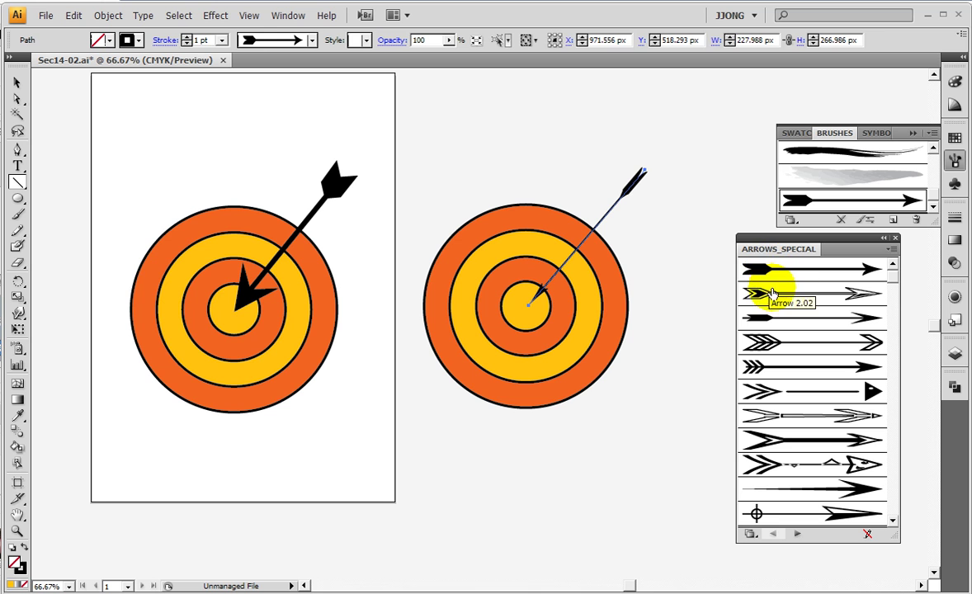
pyautogui.click(769, 294)
pyautogui.click(774, 341)
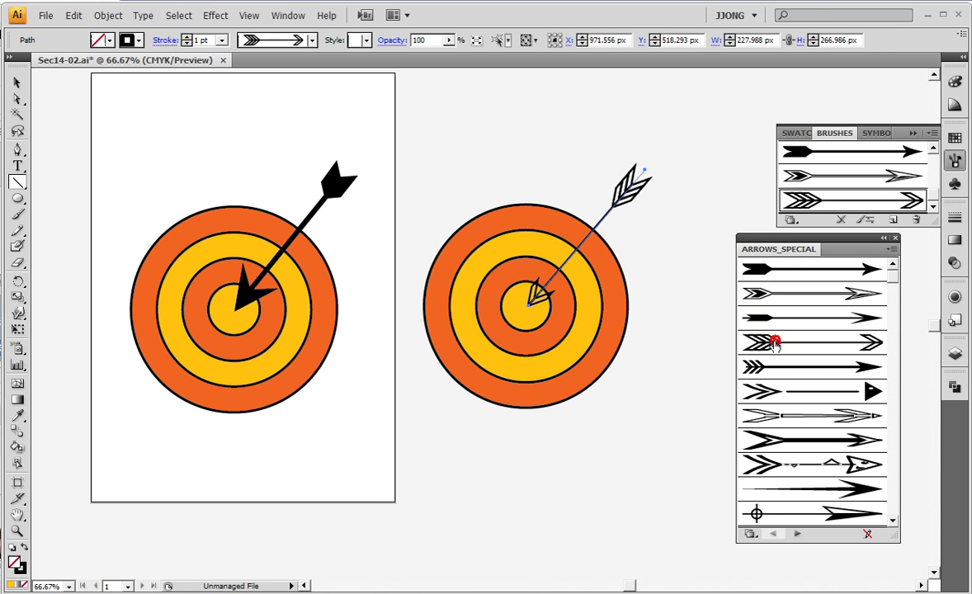
pyautogui.click(759, 367)
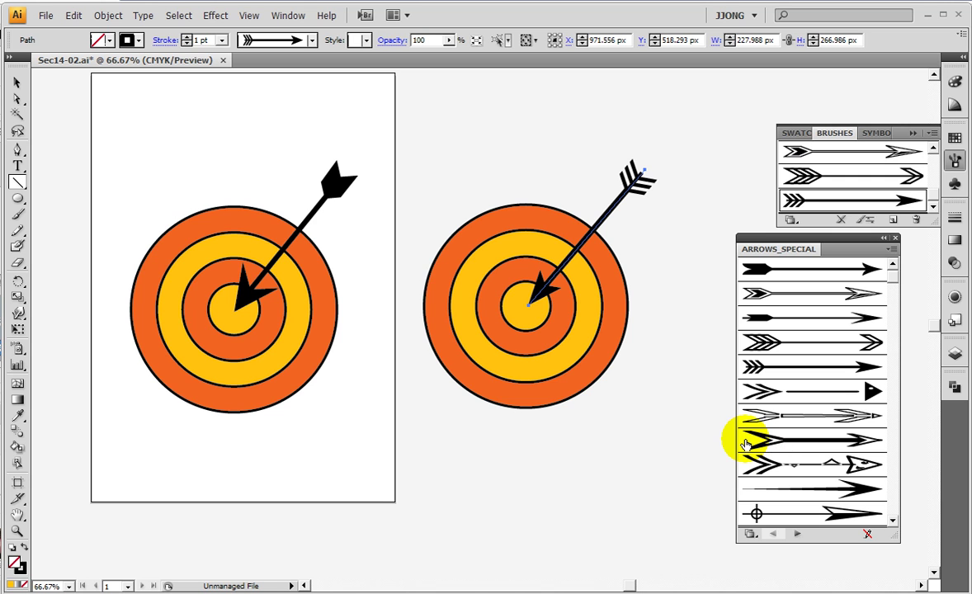
# Try the big black, pointing-hand, double, striped and swoosh arrow brushes on the line.
pyautogui.moveTo(898, 271); pyautogui.dragTo(897, 377)
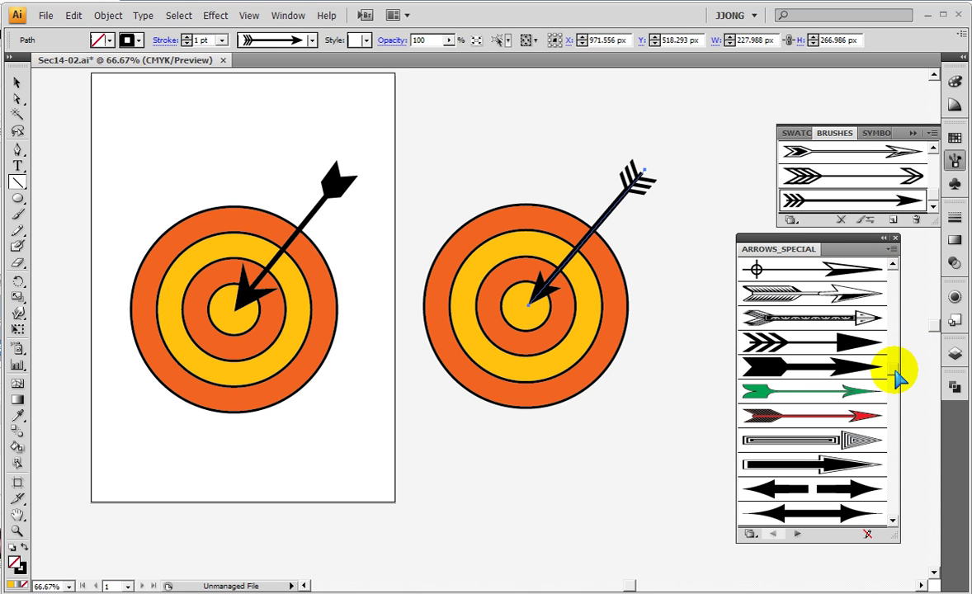
pyautogui.click(814, 363)
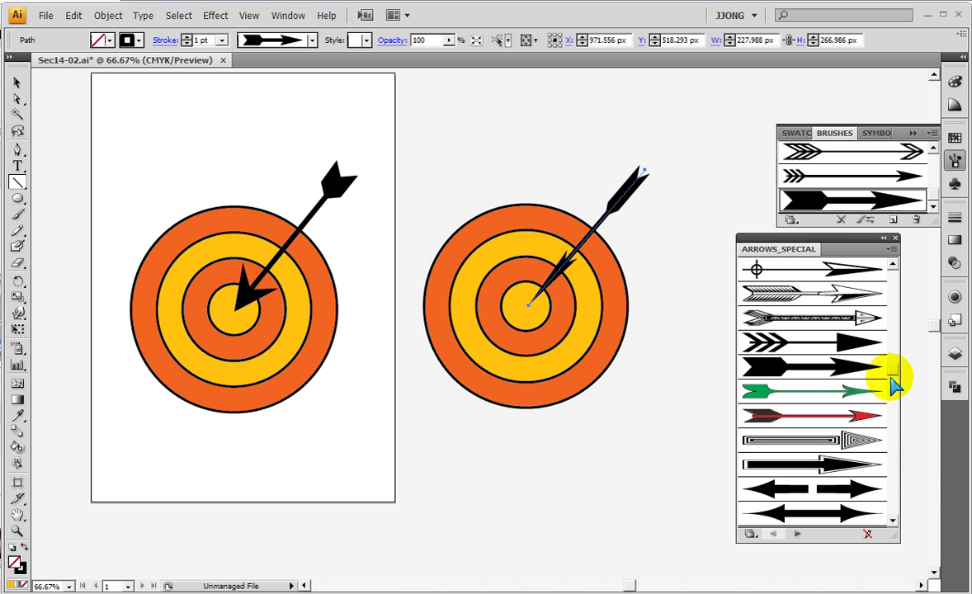
pyautogui.moveTo(896, 381); pyautogui.dragTo(896, 399)
pyautogui.click(840, 488)
pyautogui.click(835, 464)
pyautogui.click(834, 417)
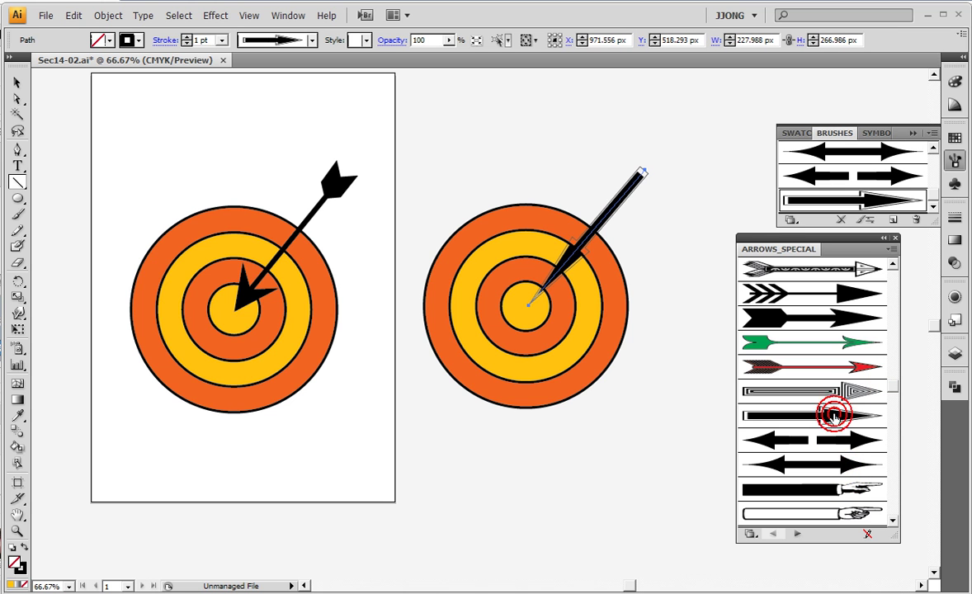
pyautogui.scroll(-1, 835, 459)
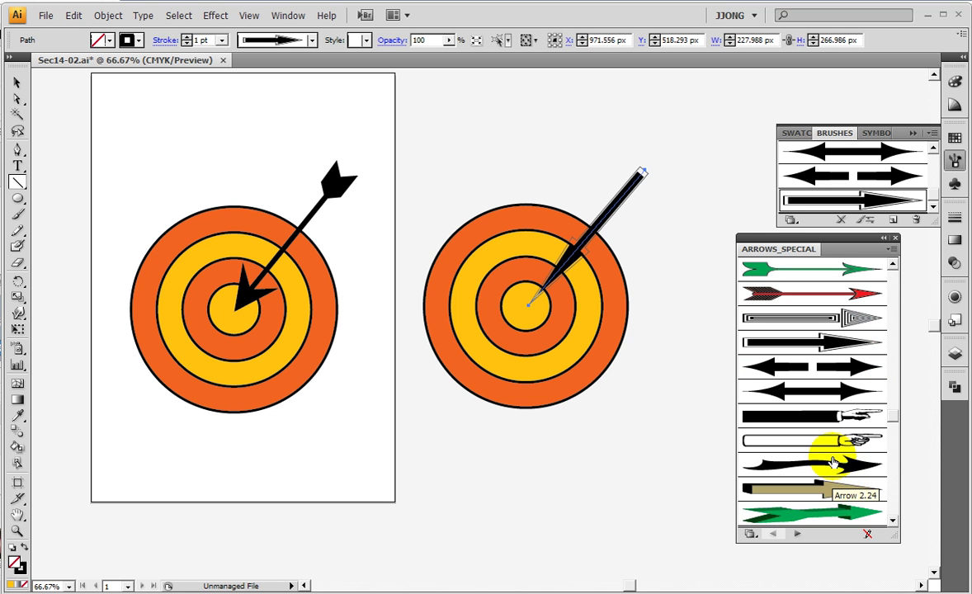
pyautogui.click(833, 464)
# Try the red arrow brush, settle on the dashed-tail arrow, and bring up the Stroke panel.
pyautogui.scroll(-5, 807, 444)
pyautogui.scroll(-4, 812, 450)
pyautogui.click(856, 438)
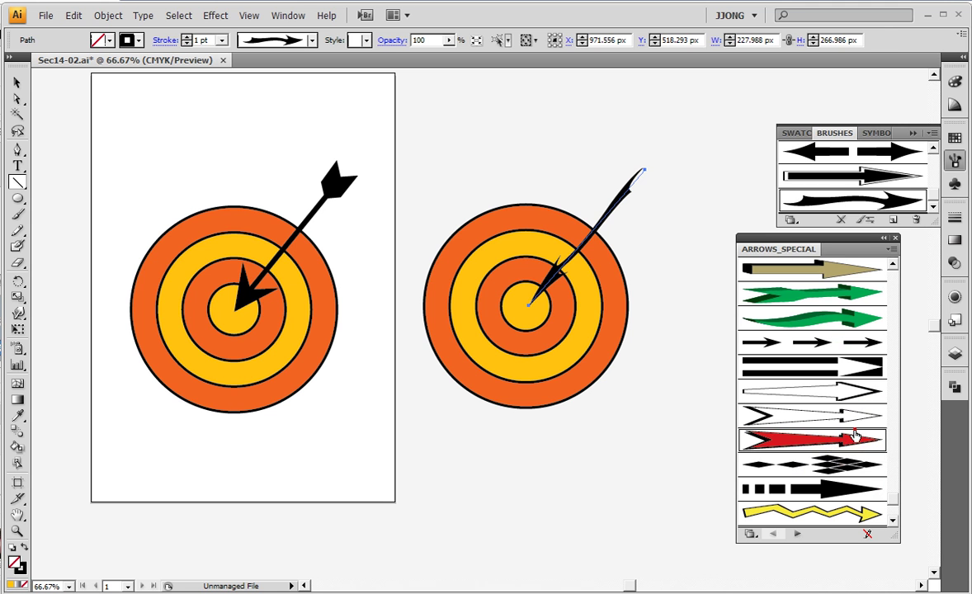
pyautogui.scroll(-1, 856, 450)
pyautogui.click(856, 467)
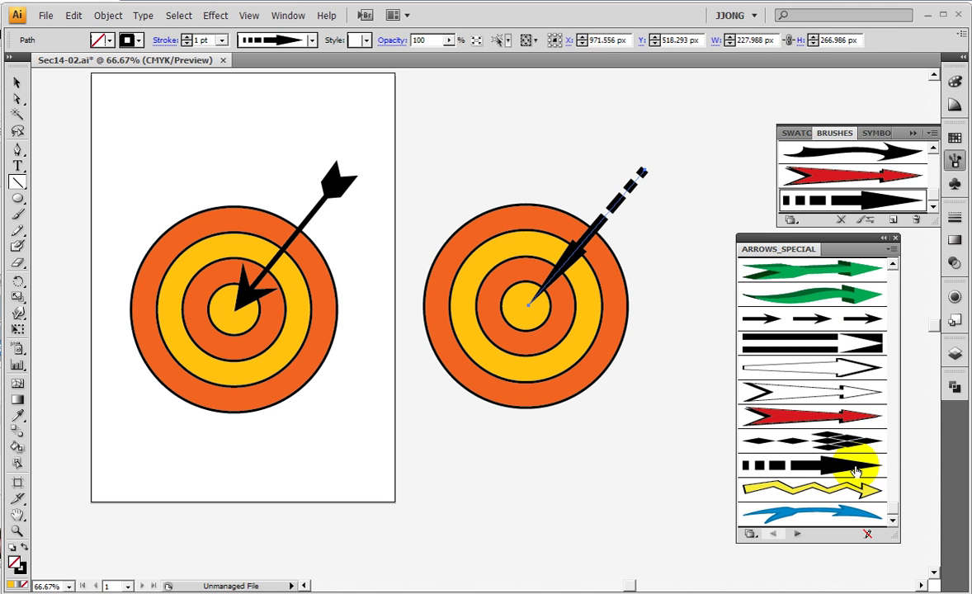
pyautogui.scroll(7, 821, 346)
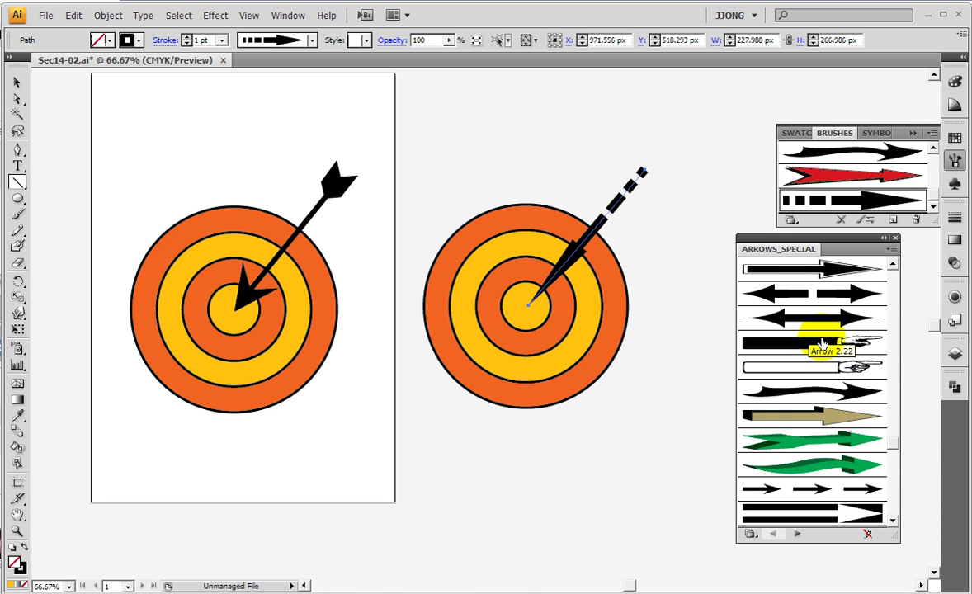
pyautogui.scroll(10, 821, 345)
pyautogui.click(955, 218)
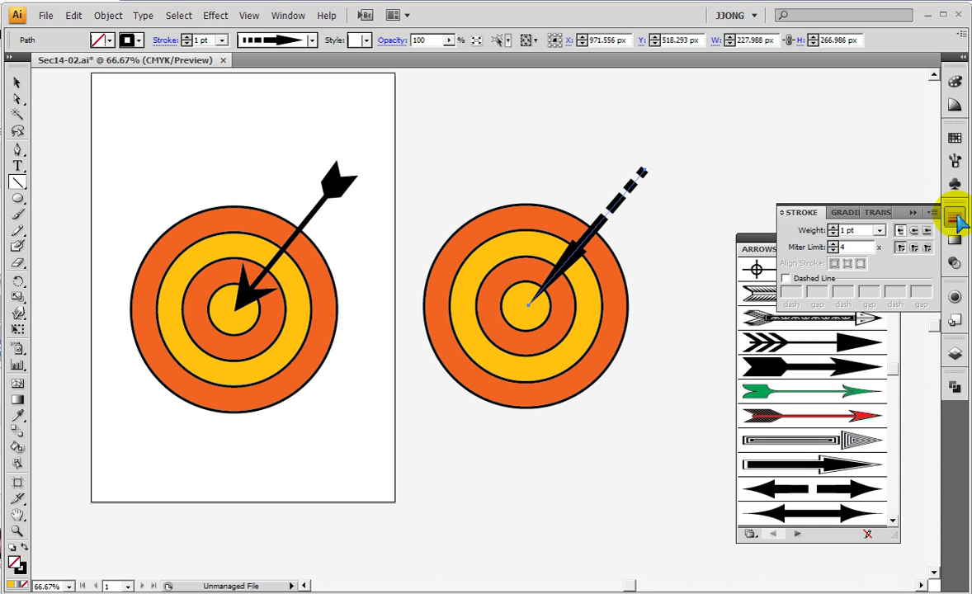
# Show the preset stroke weight list for the arrow line, currently at 1 pt.
pyautogui.click(879, 230)
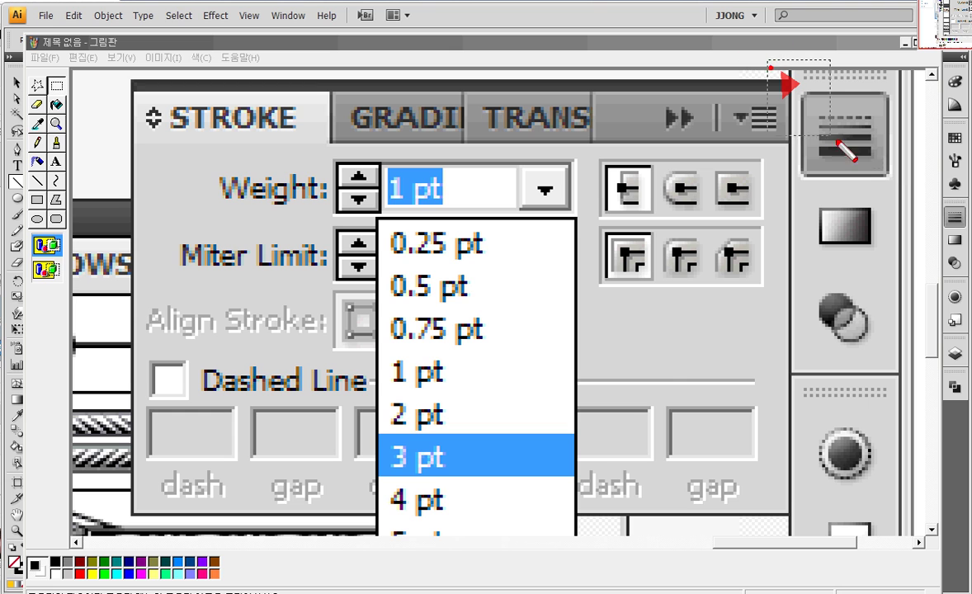
# Box the 1 pt Weight field in red on the Paint screenshot, then clear the markup.
pyautogui.moveTo(353, 125); pyautogui.dragTo(529, 241)
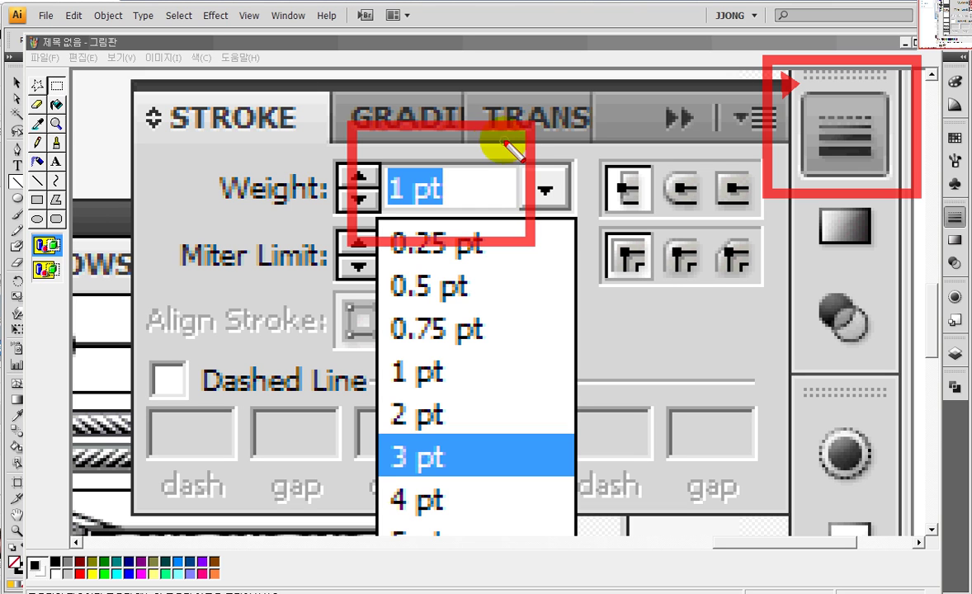
pyautogui.press('Escape')
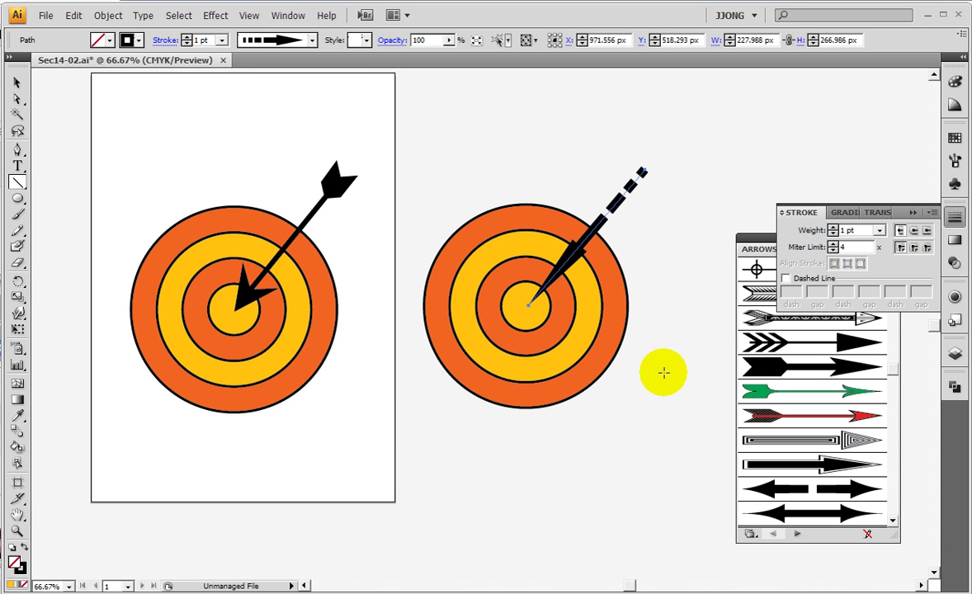
# Set the arrow's stroke weight to 3 pt and apply the triple-feathered Arrows_Special brush.
pyautogui.click(880, 231)
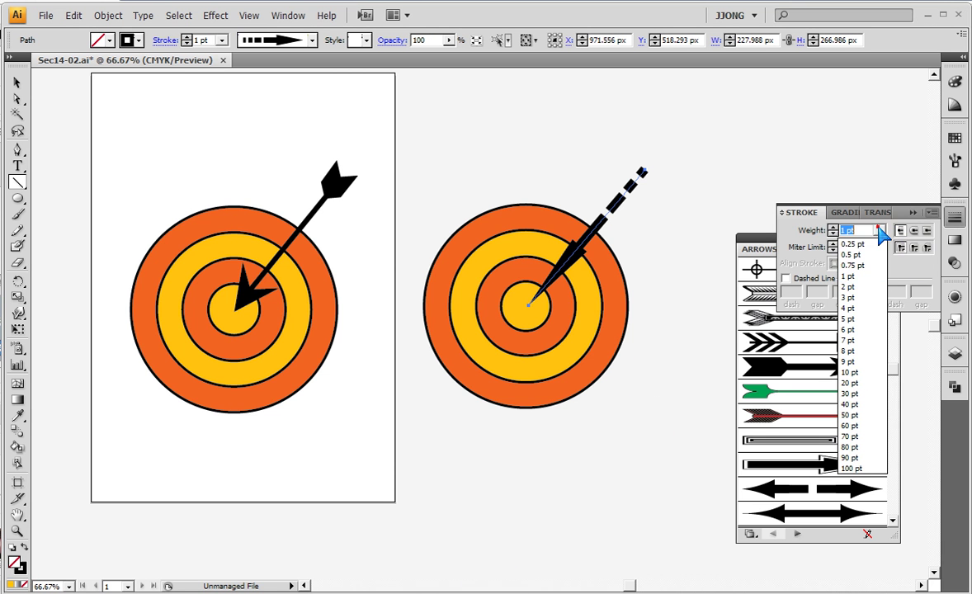
pyautogui.click(869, 299)
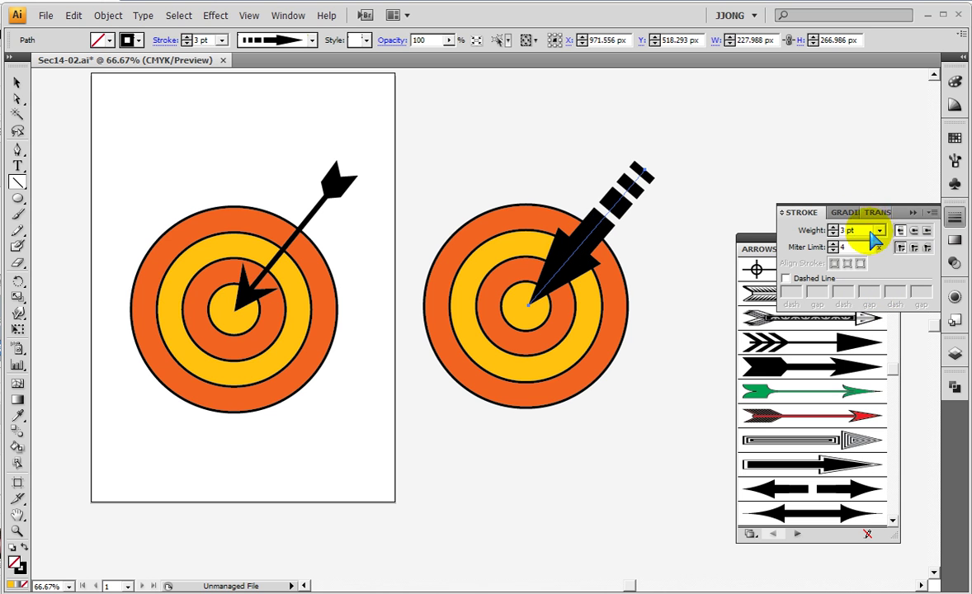
pyautogui.click(843, 345)
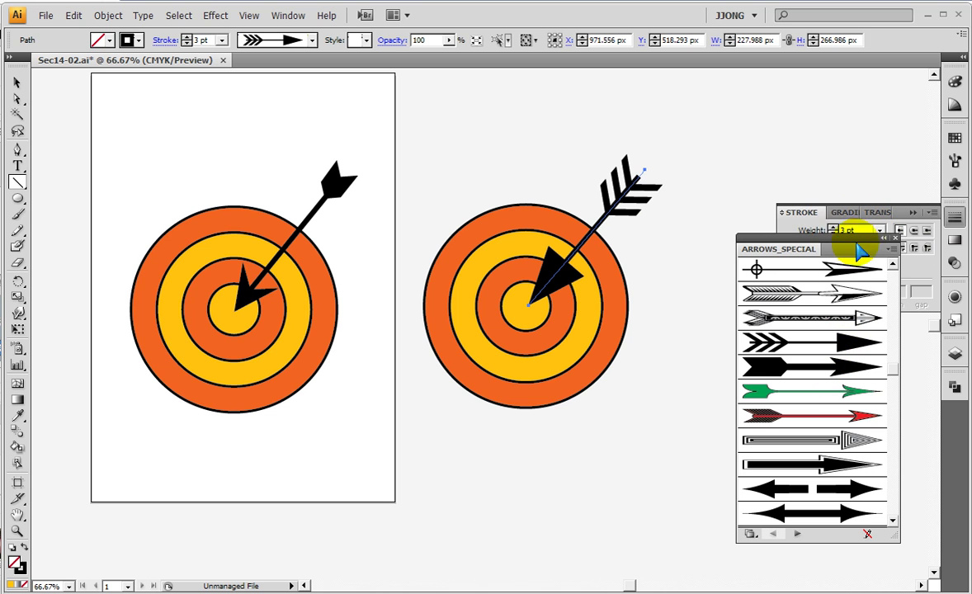